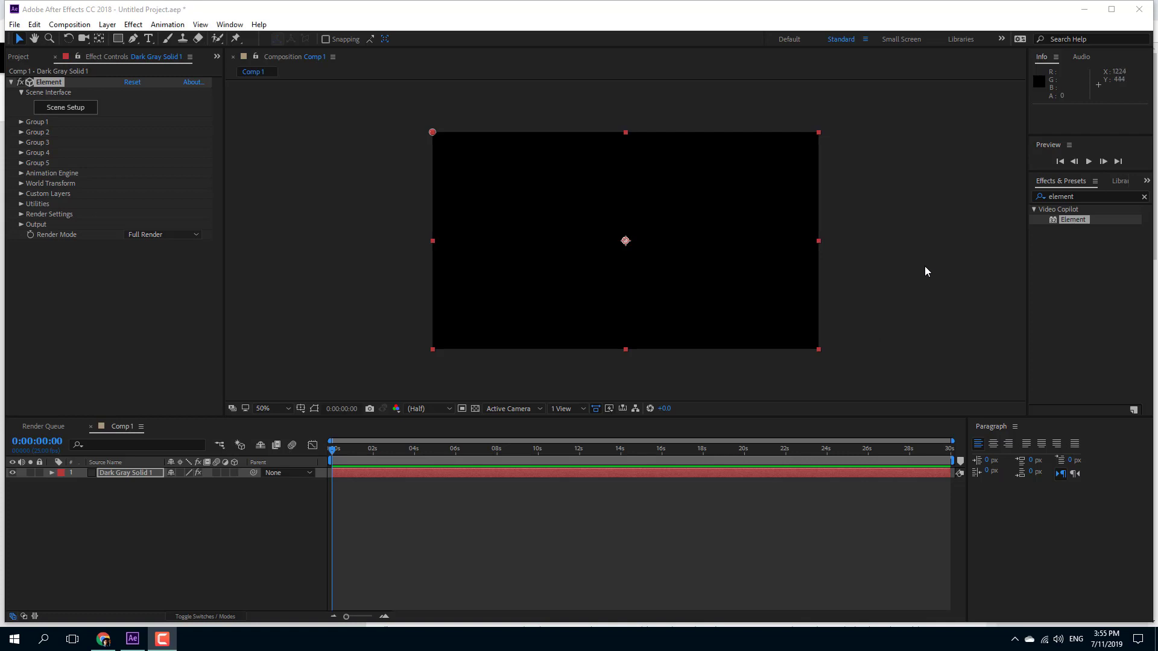
Step: Add a text layer reading "TUTORTUBE" to the composition
click(925, 266)
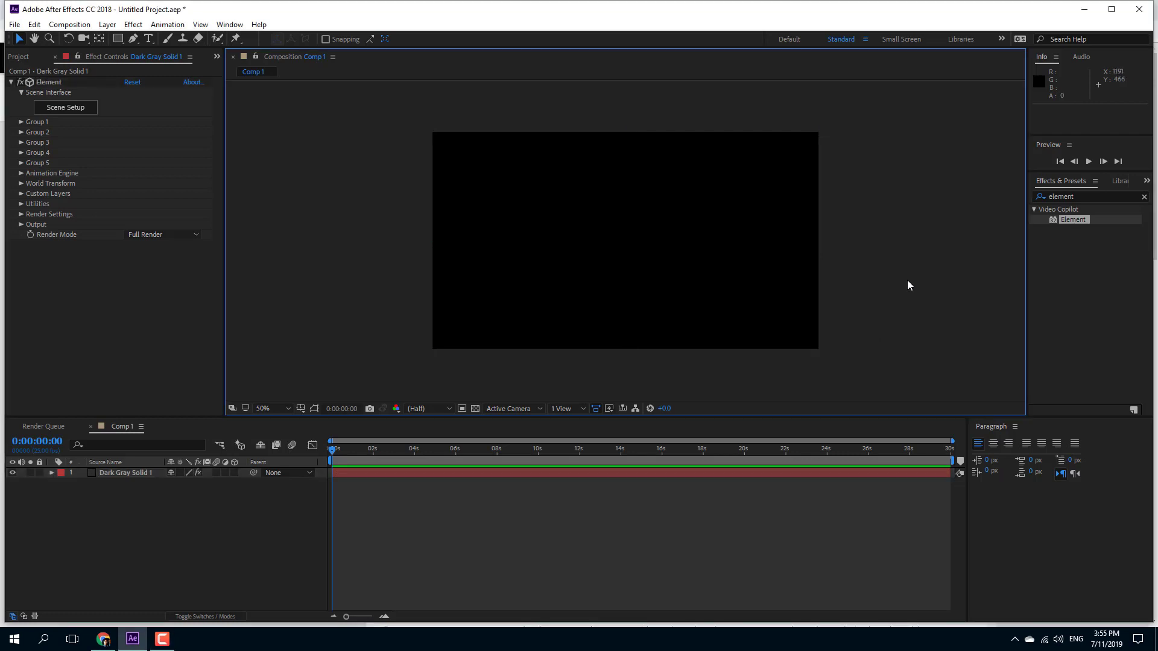
right_click(138, 505)
mouse_move(181, 371)
click(354, 388)
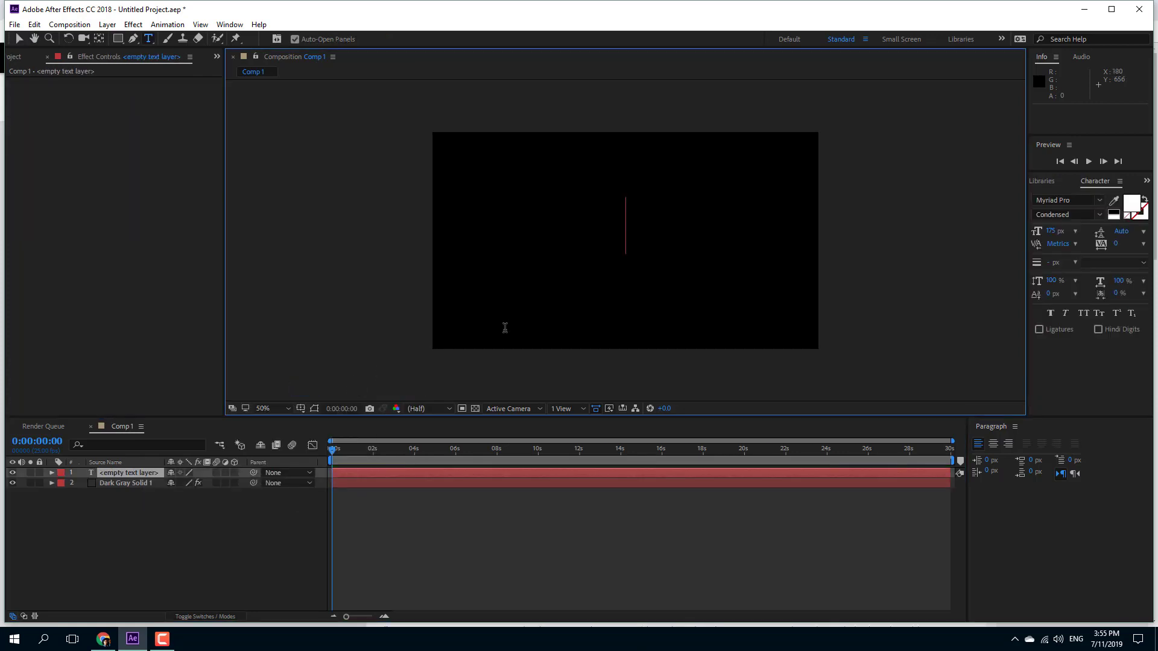
text(TUTORTUBE)
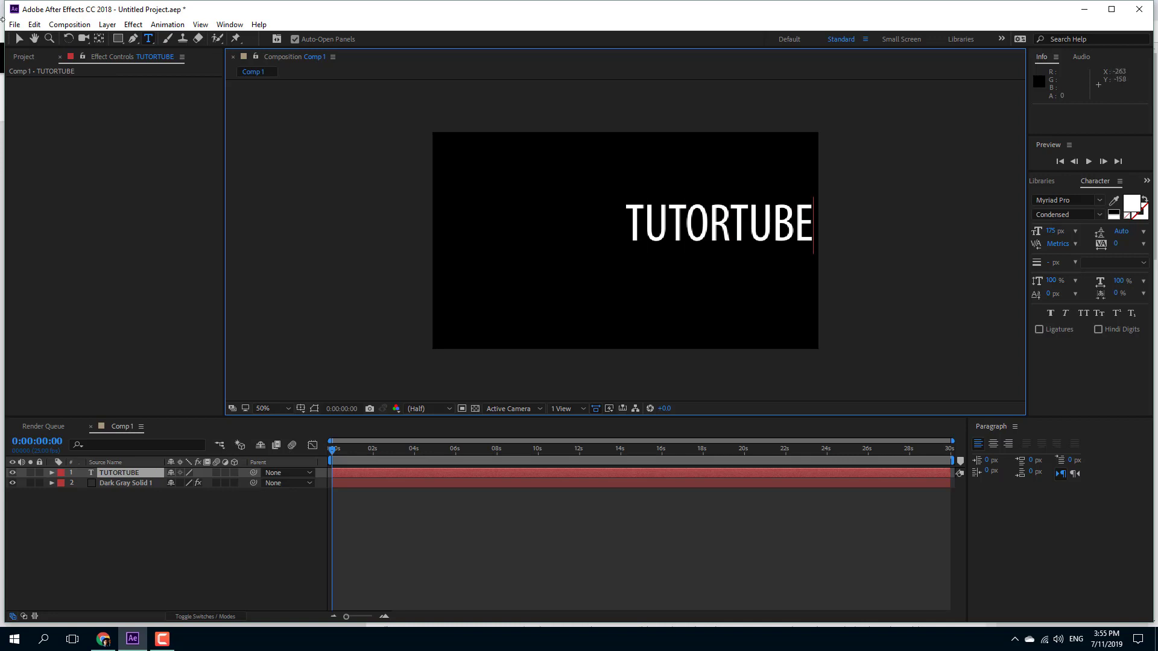
Step: Move the TUTORTUBE text to the middle of the frame and set the viewer magnification to Fit up to 100%
click(18, 38)
drag(684, 217, 603, 231)
click(429, 409)
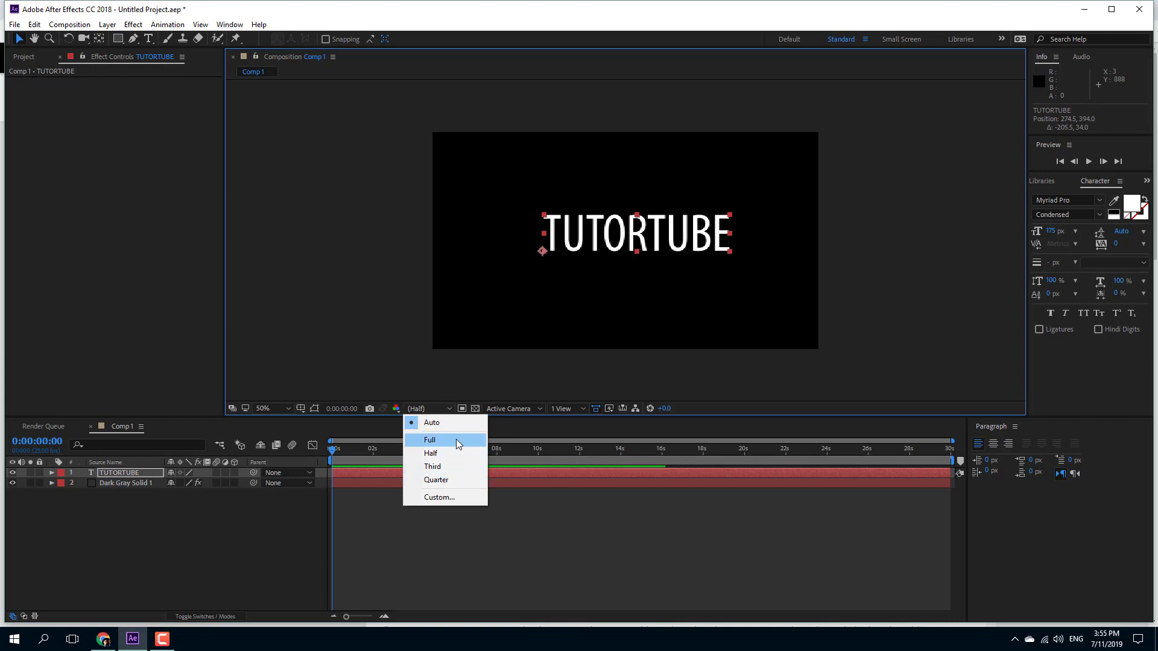
click(446, 423)
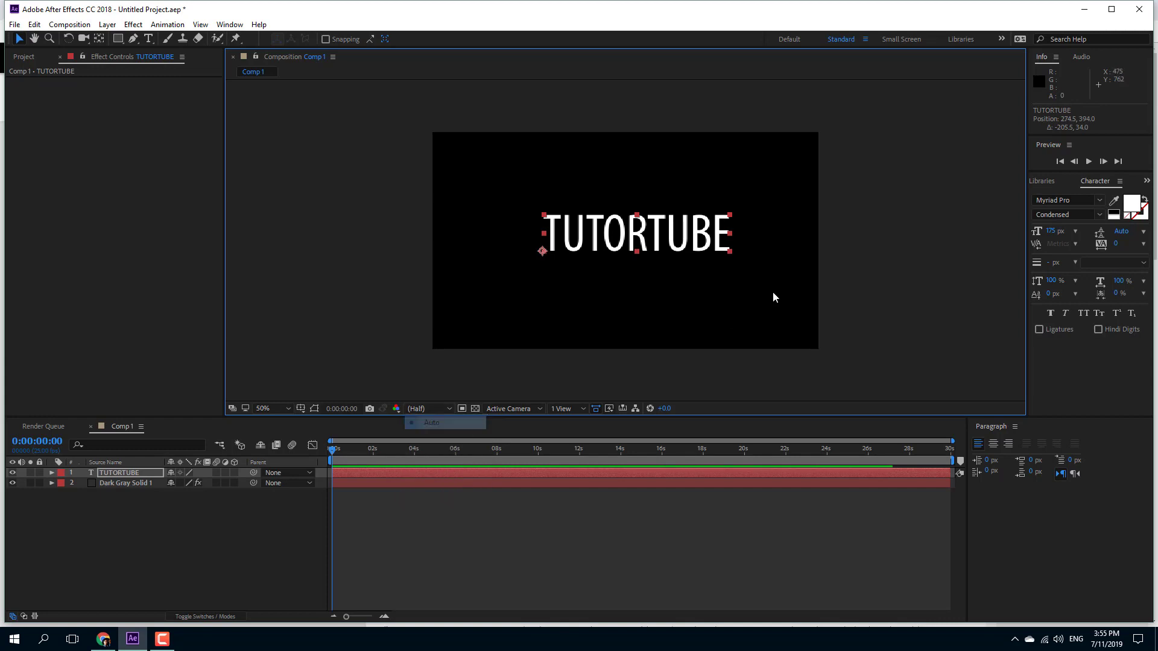
click(893, 258)
click(287, 409)
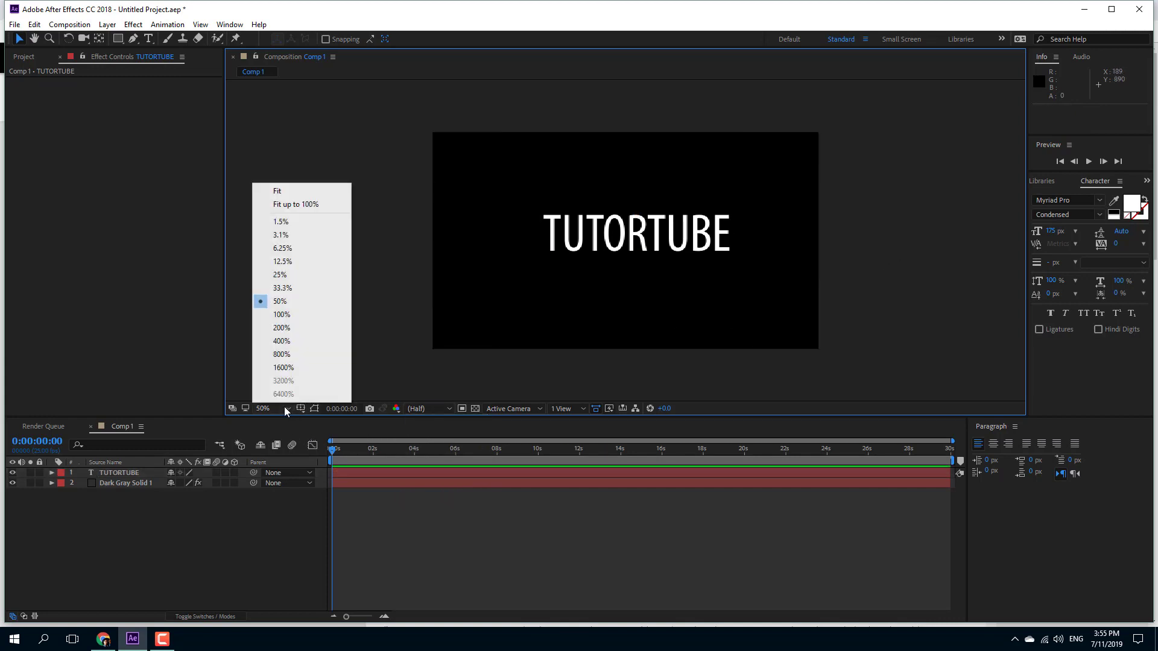
click(314, 204)
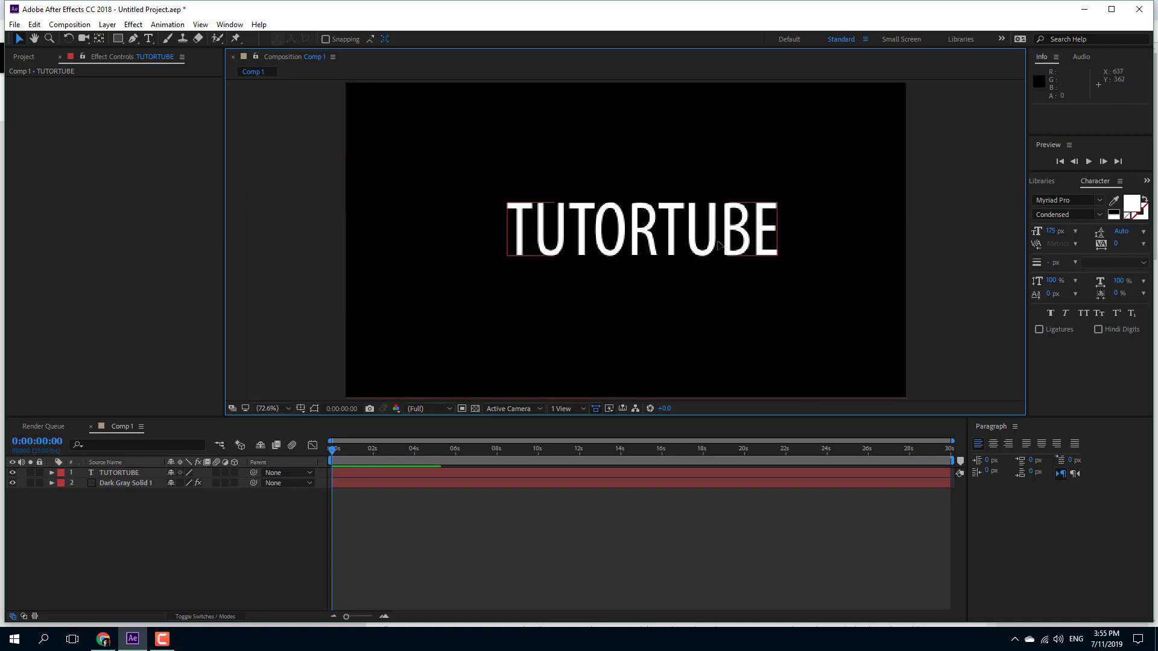
drag(775, 221, 765, 229)
click(916, 232)
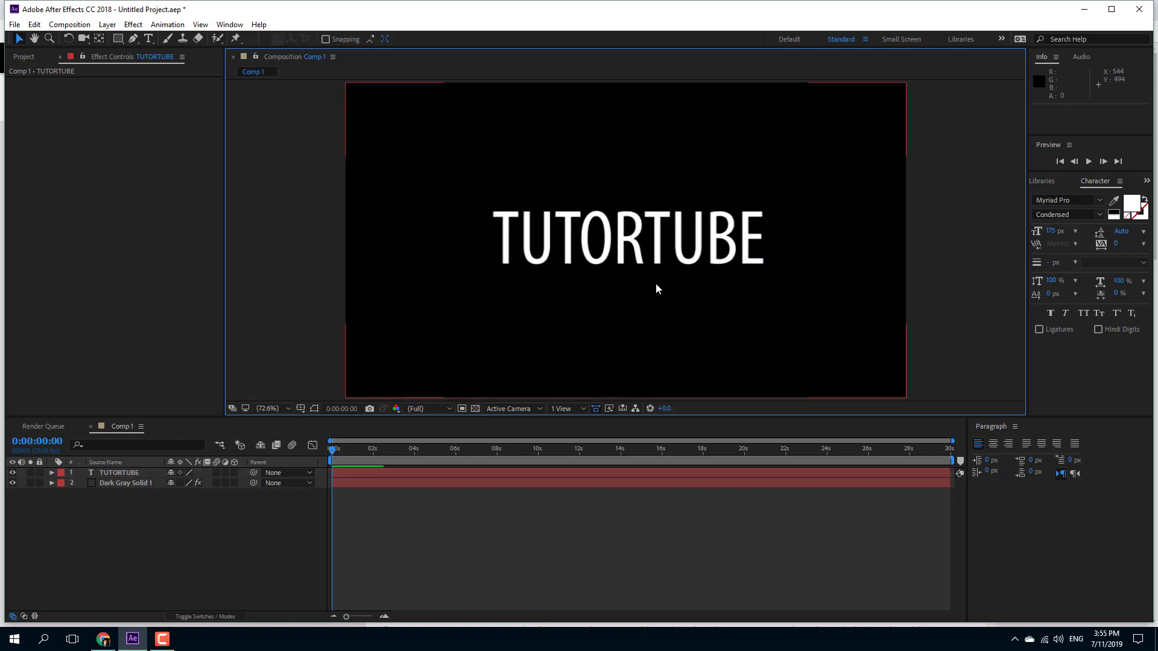
Step: Assign the TUTORTUBE text layer as Path Layer 1 in the custom text and masks of the solid's Element effect
click(590, 248)
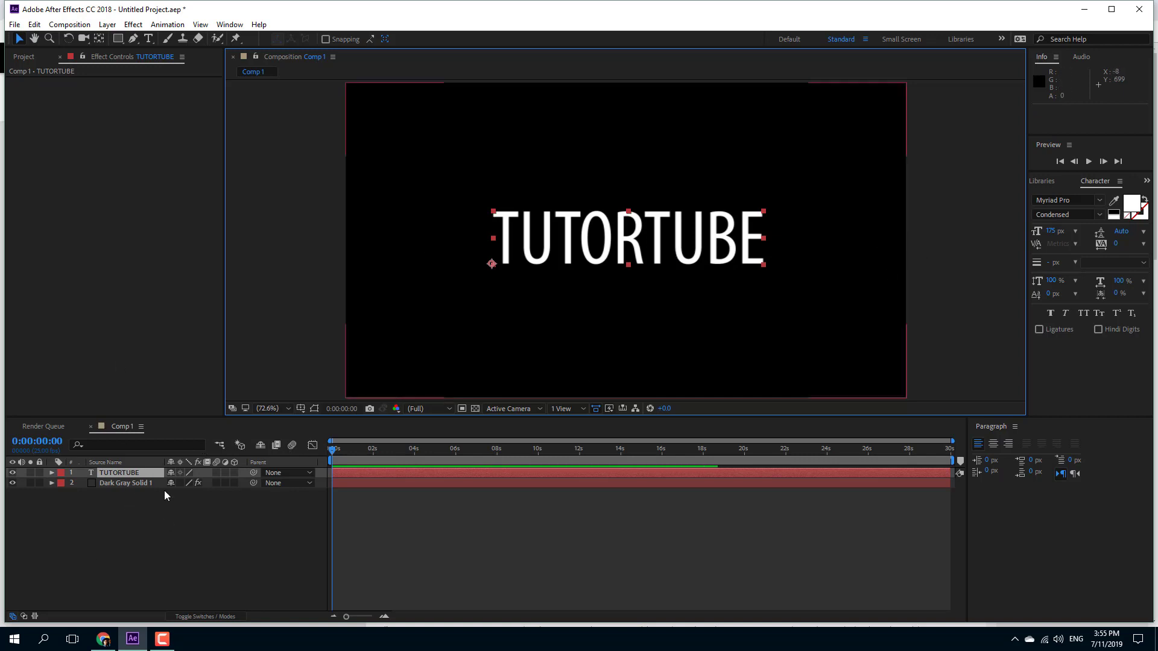
click(118, 483)
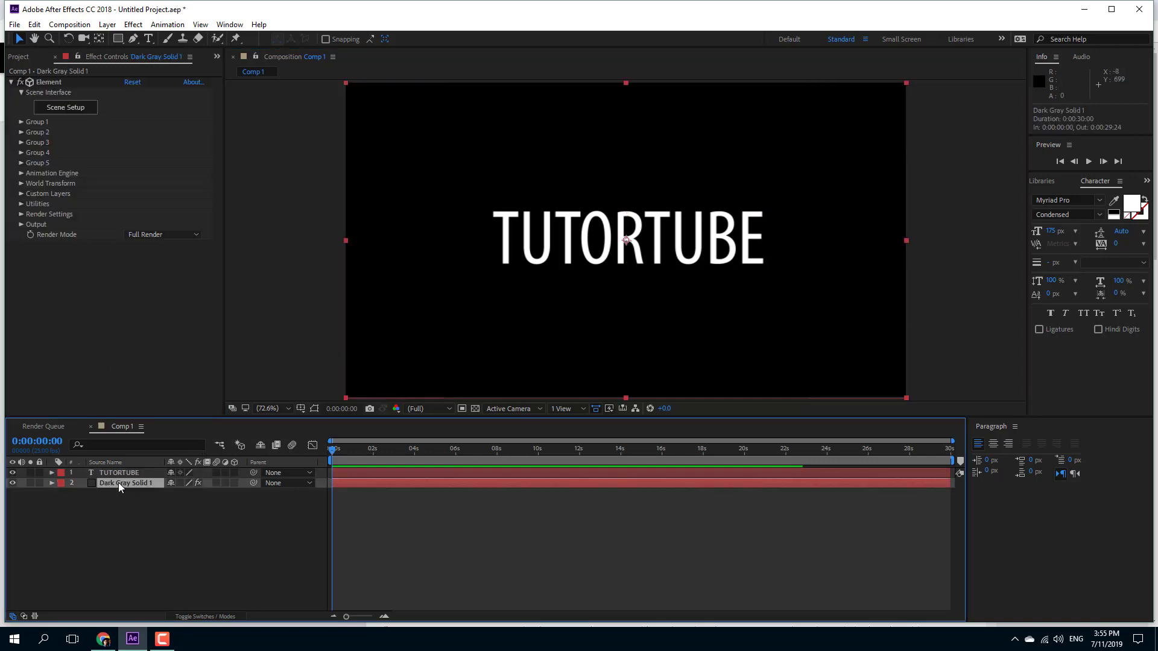
click(21, 194)
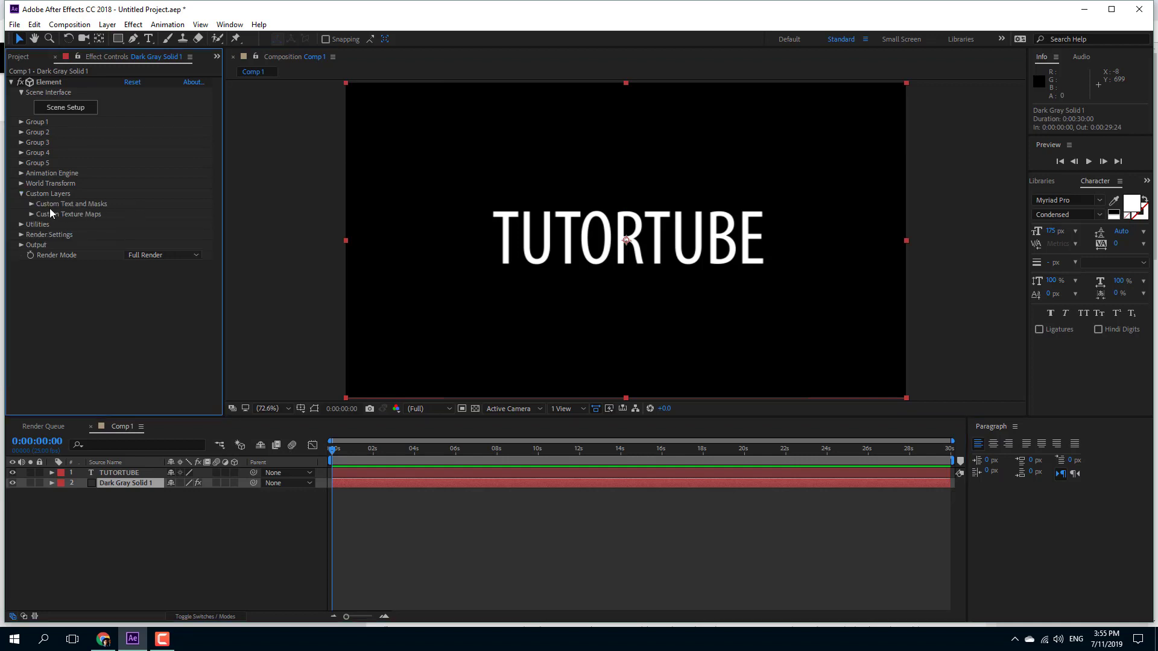
click(32, 204)
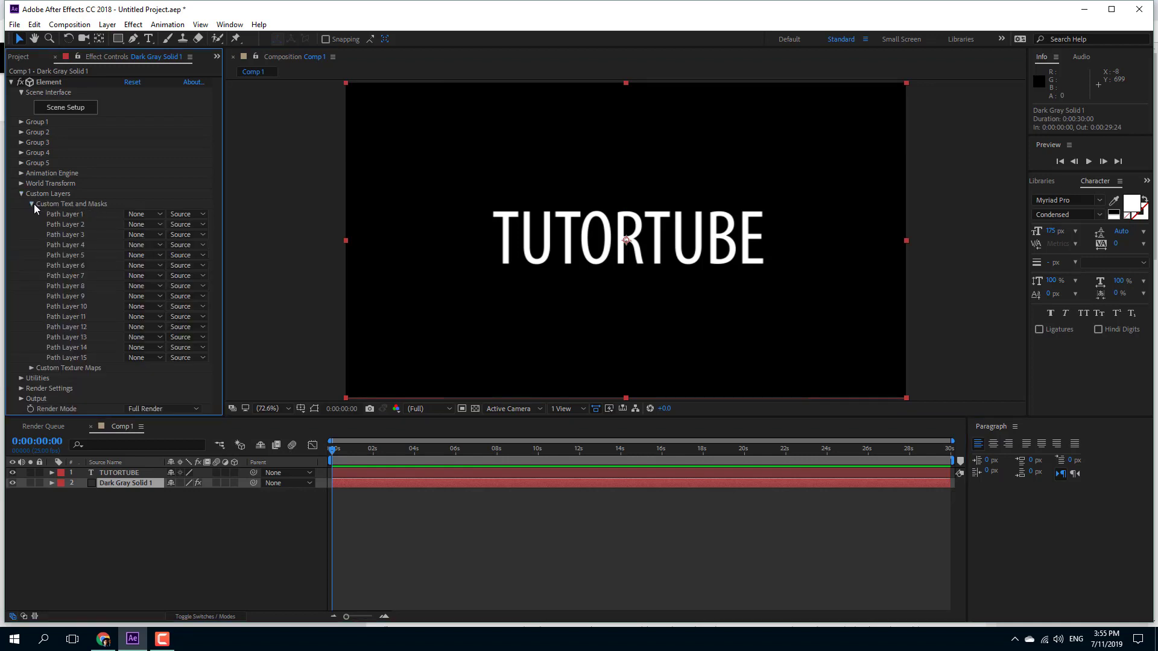
click(150, 214)
click(187, 246)
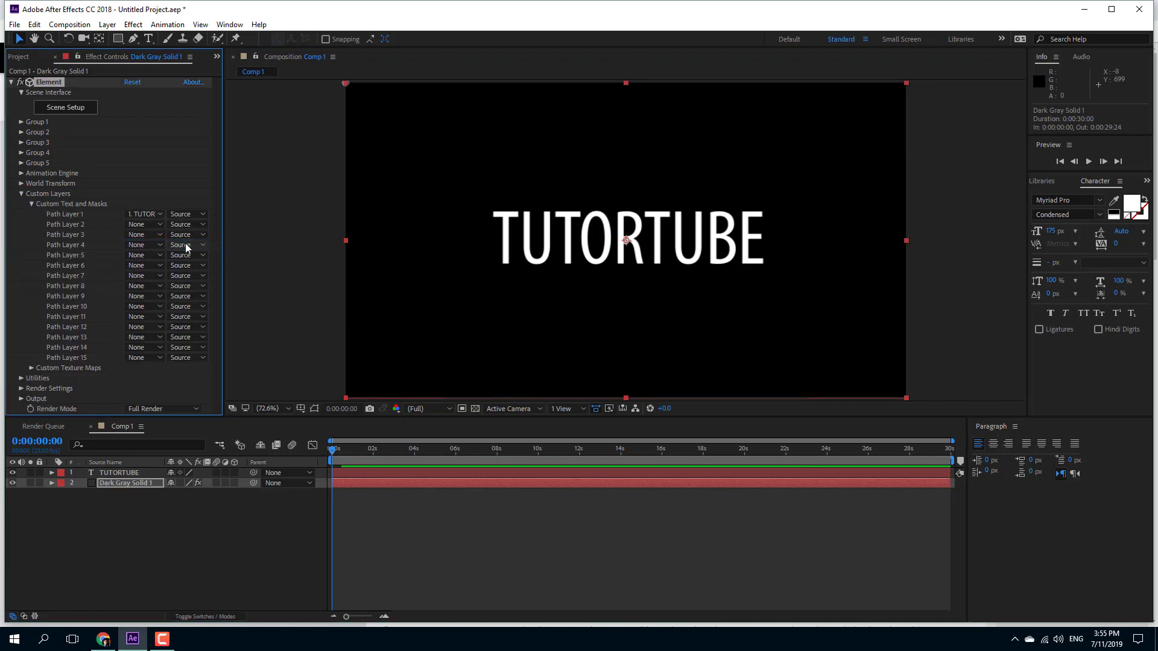
Step: Extrude the TUTORTUBE text into a 3D model in Element's Scene Setup and view it from an angle
click(82, 108)
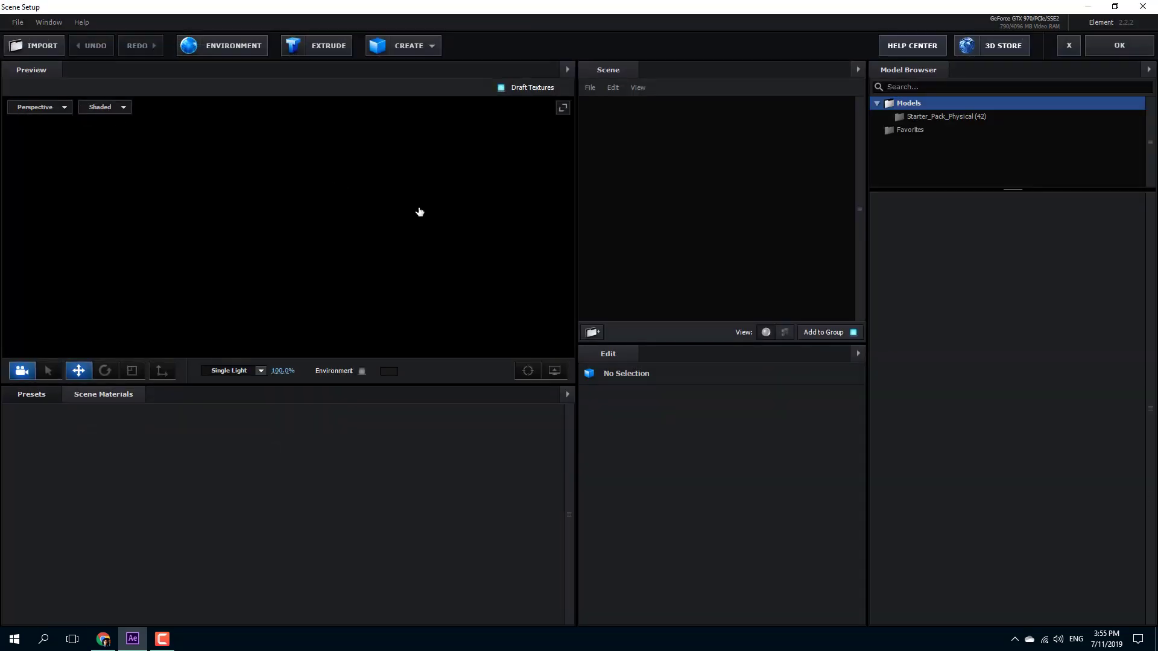
click(328, 48)
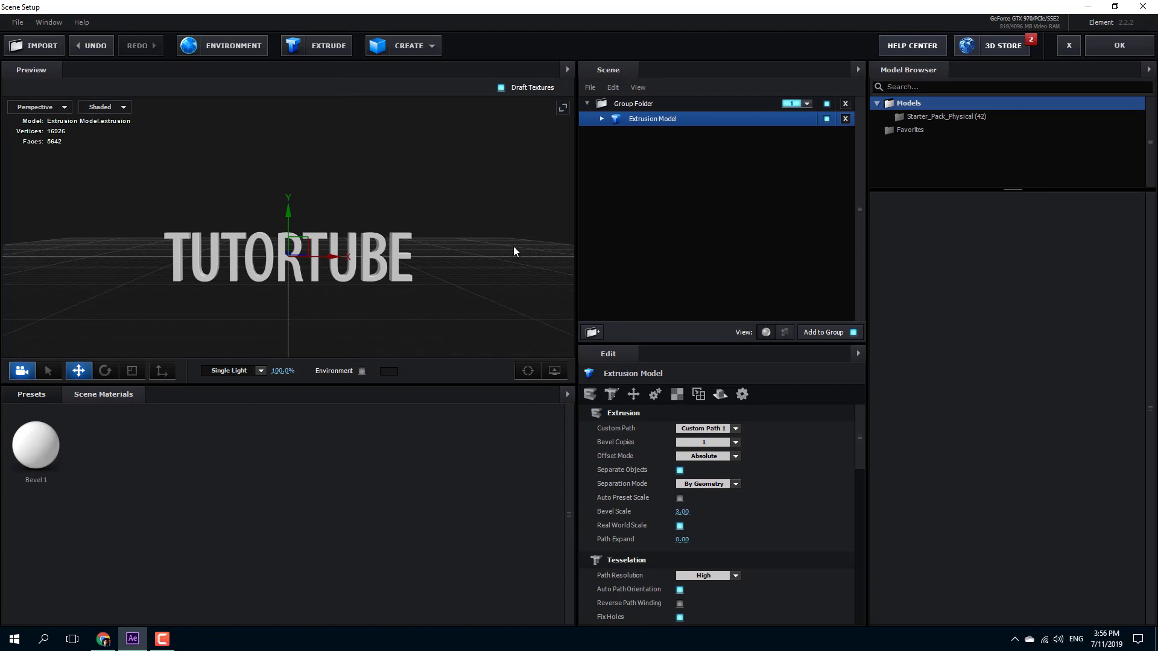
drag(504, 248, 312, 258)
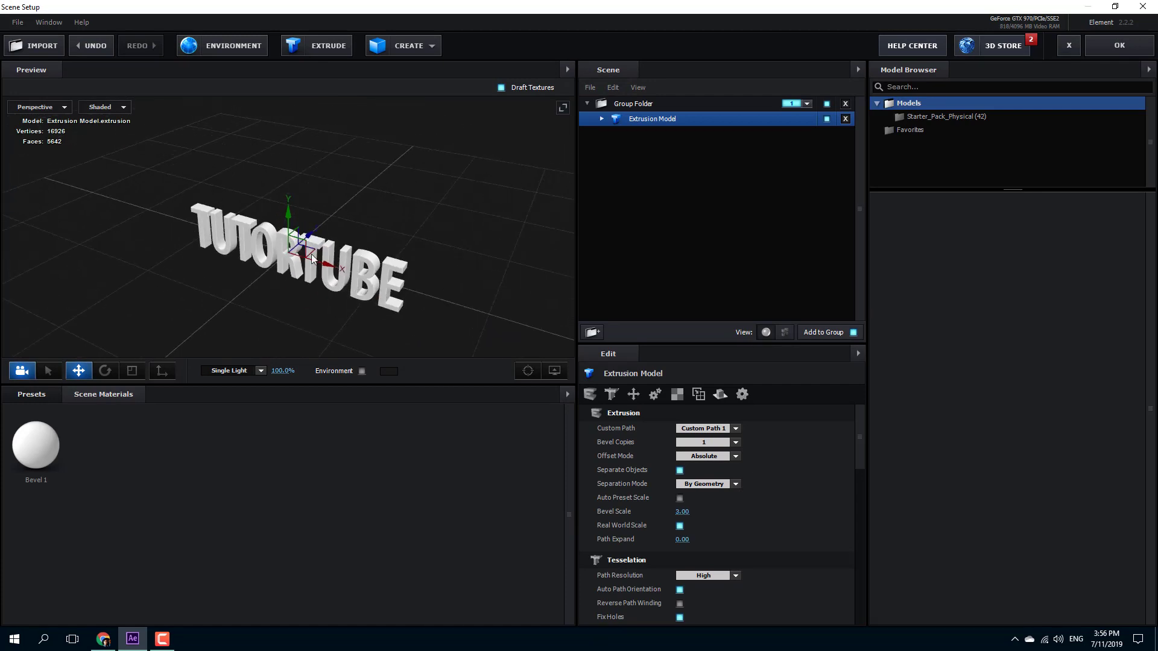
drag(294, 215, 314, 284)
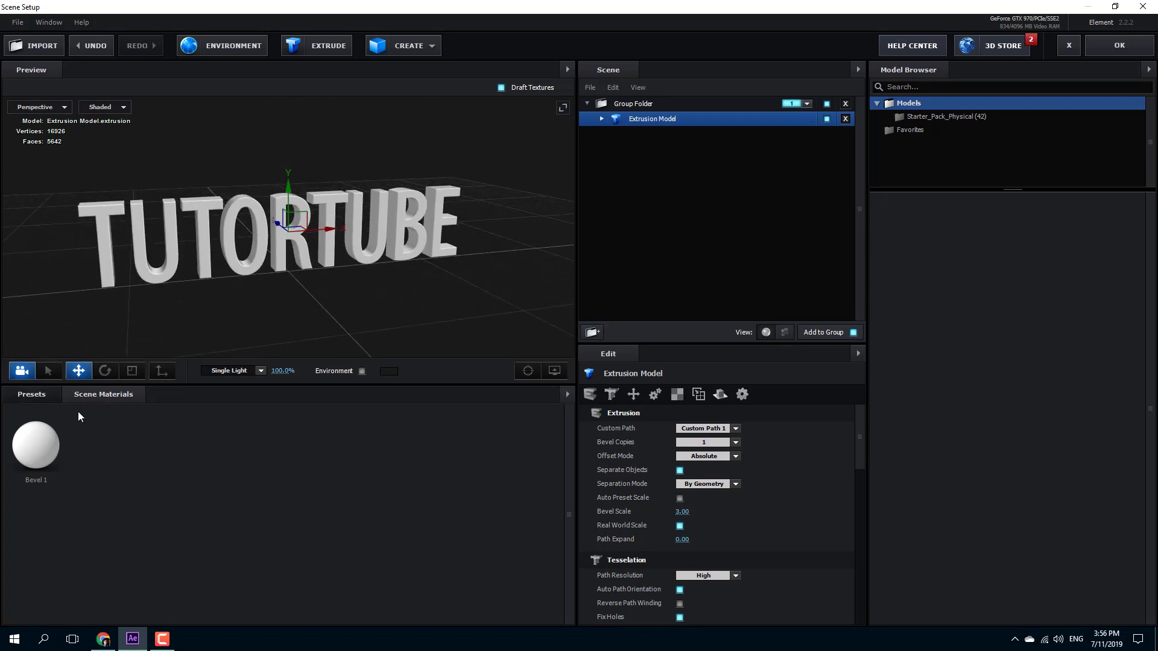
Step: Try several Physical bevel presets on the extruded text and keep the Stripes preset
click(28, 395)
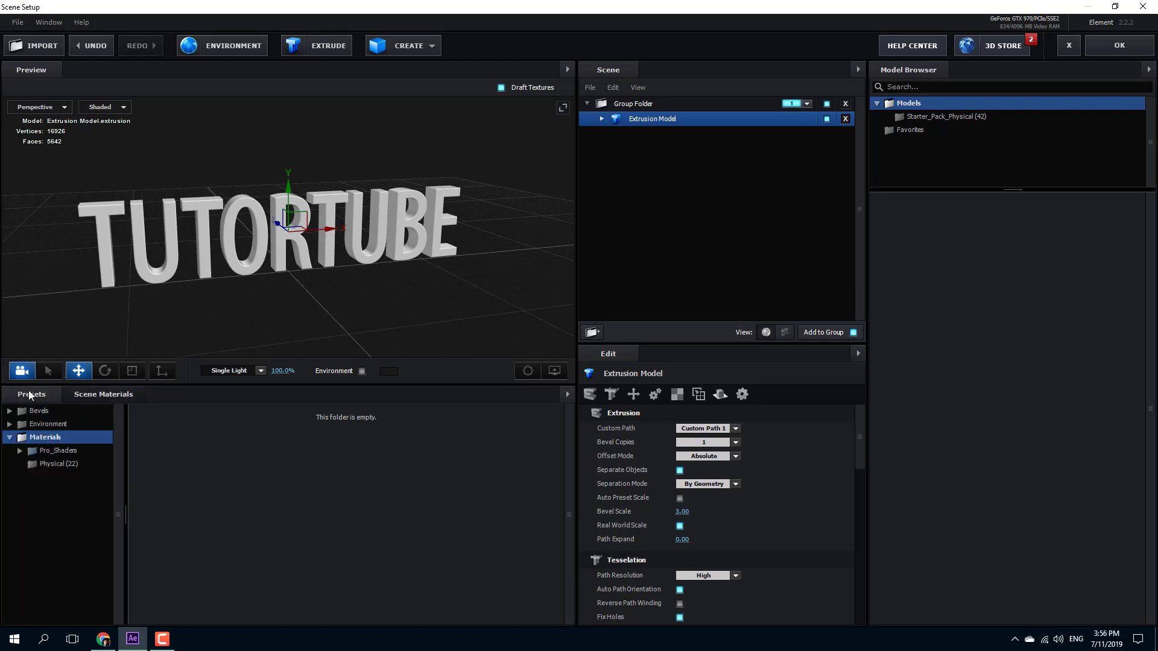
click(27, 412)
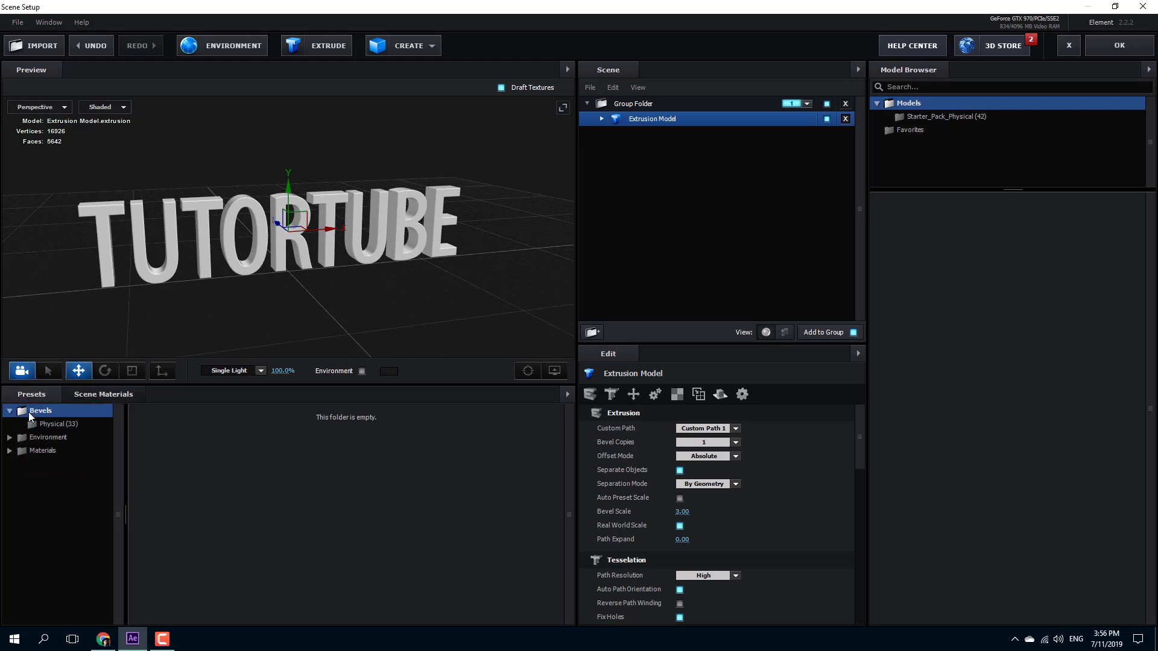
click(49, 425)
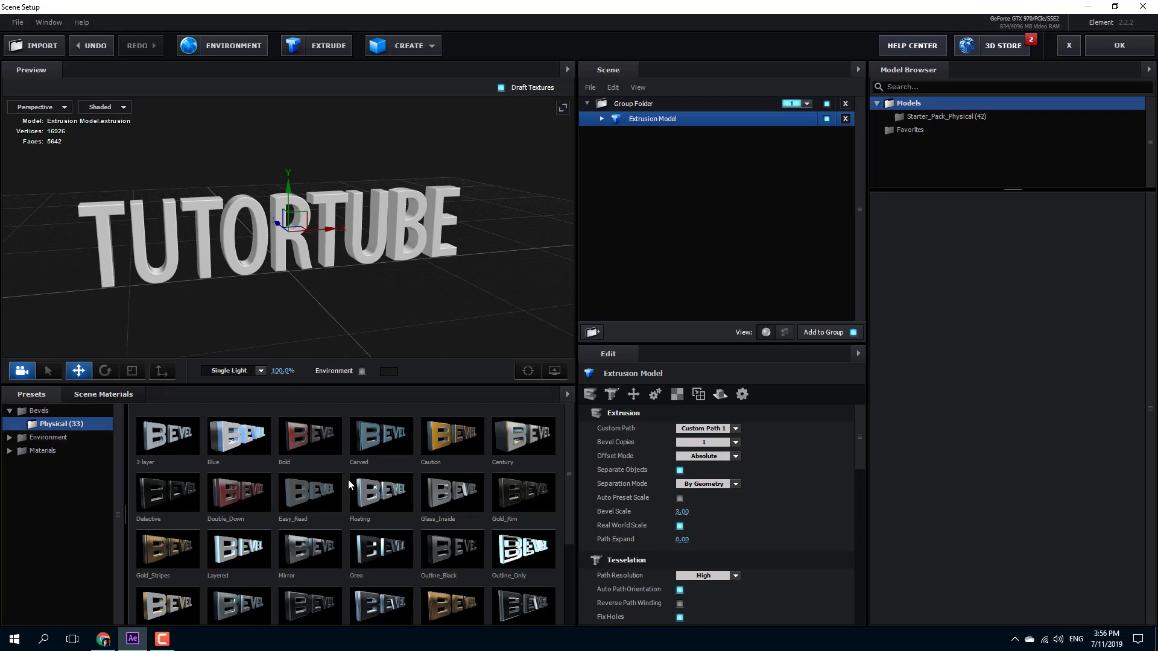
scroll(349, 480, down, 3)
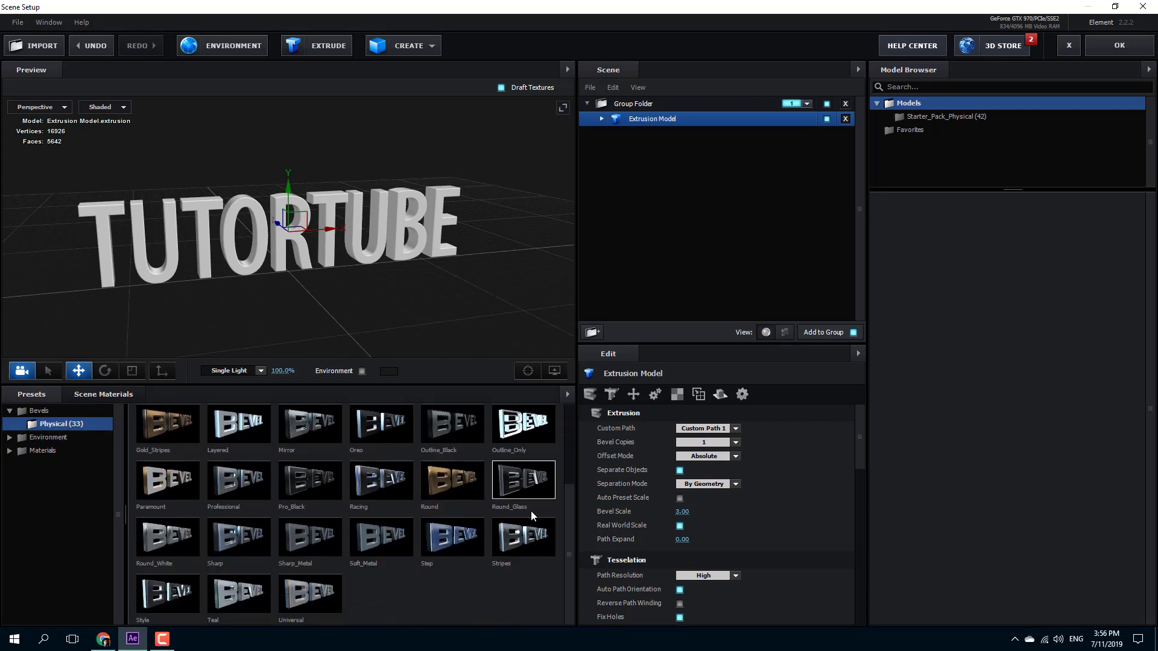
drag(452, 479, 516, 338)
drag(522, 422, 434, 266)
drag(527, 518, 415, 282)
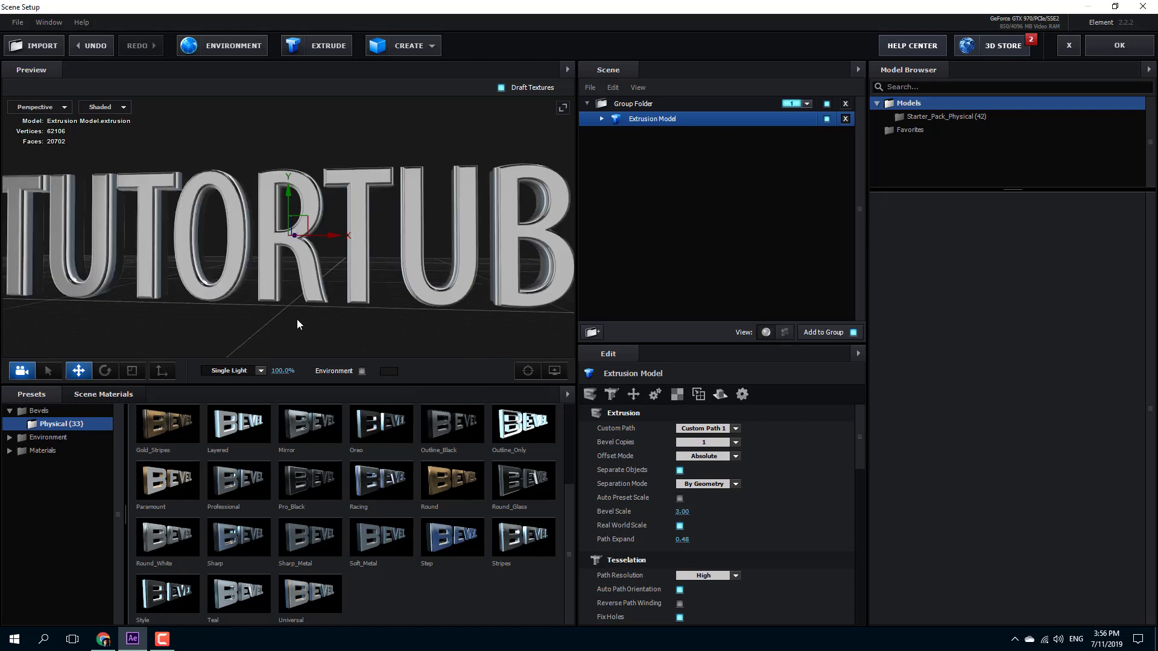
drag(296, 320, 234, 222)
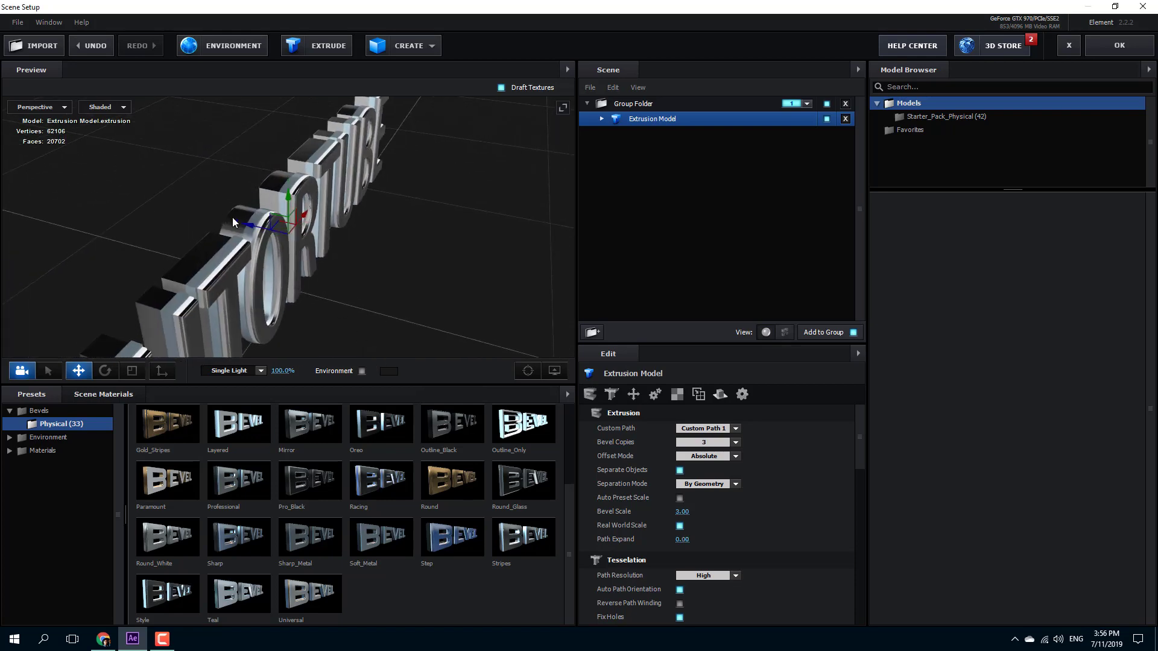
Step: Expand the extrusion model and switch the Chrome, Paint and Bevel 3 layers off and on individually to examine what each one forms
click(602, 119)
click(671, 135)
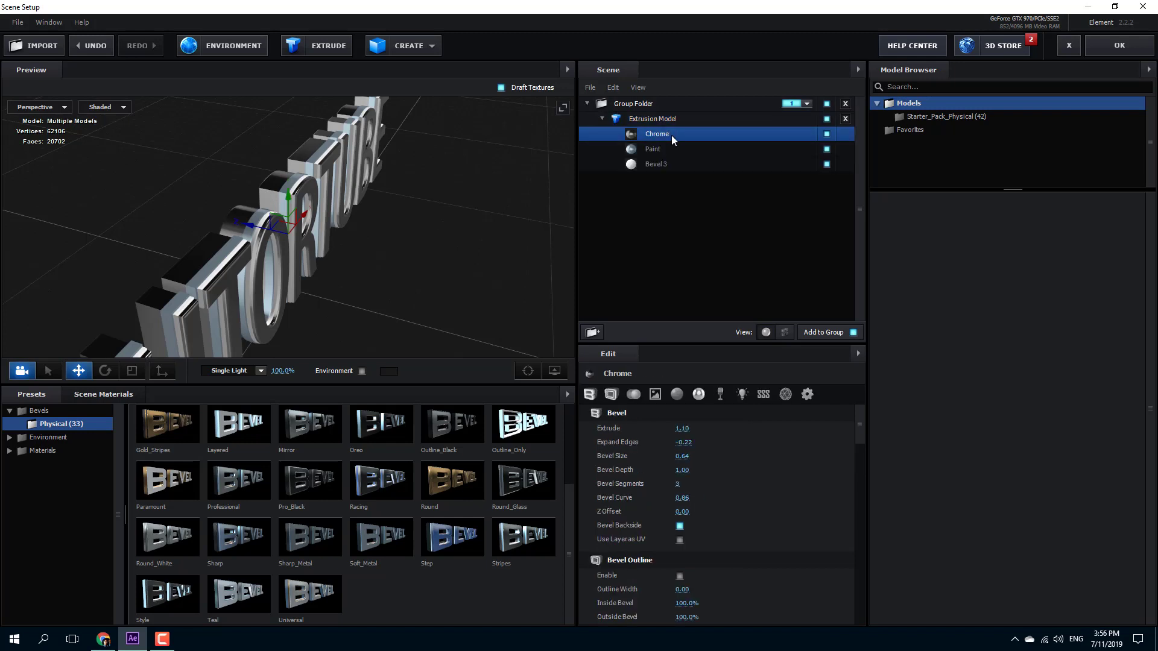
click(827, 134)
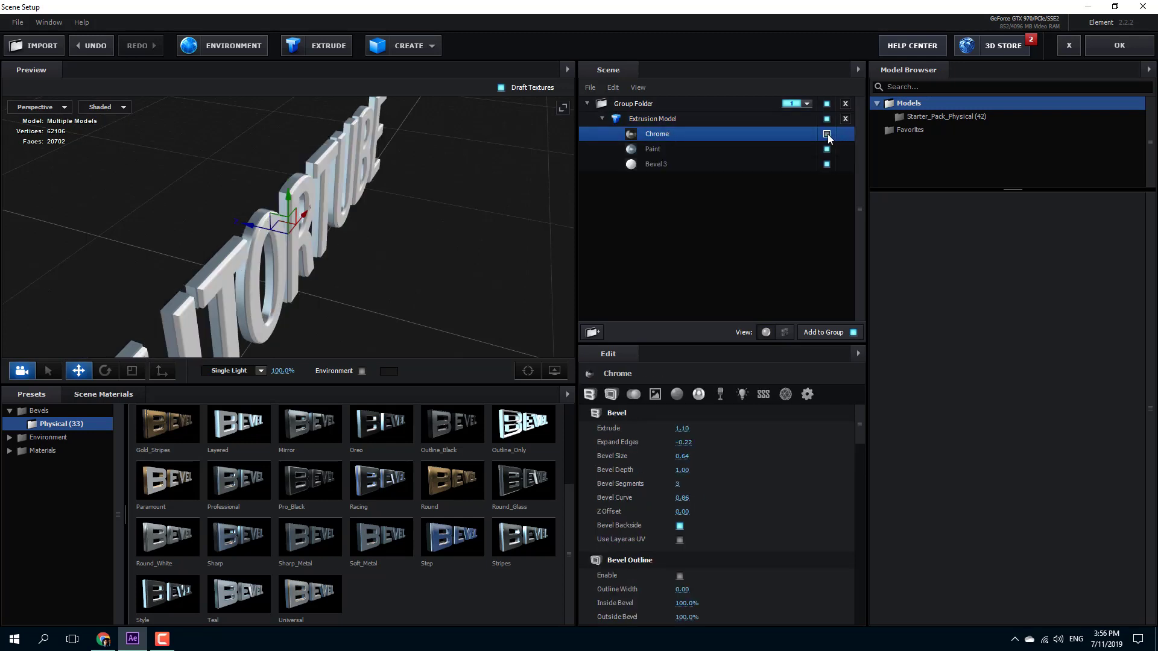
click(827, 134)
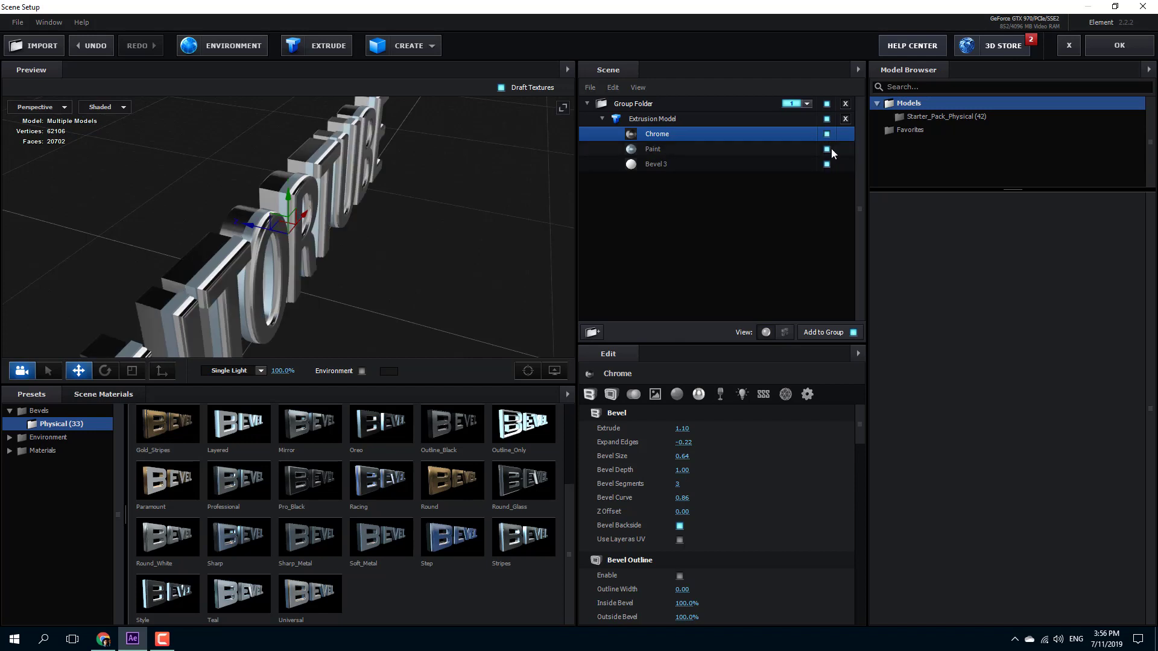
click(826, 149)
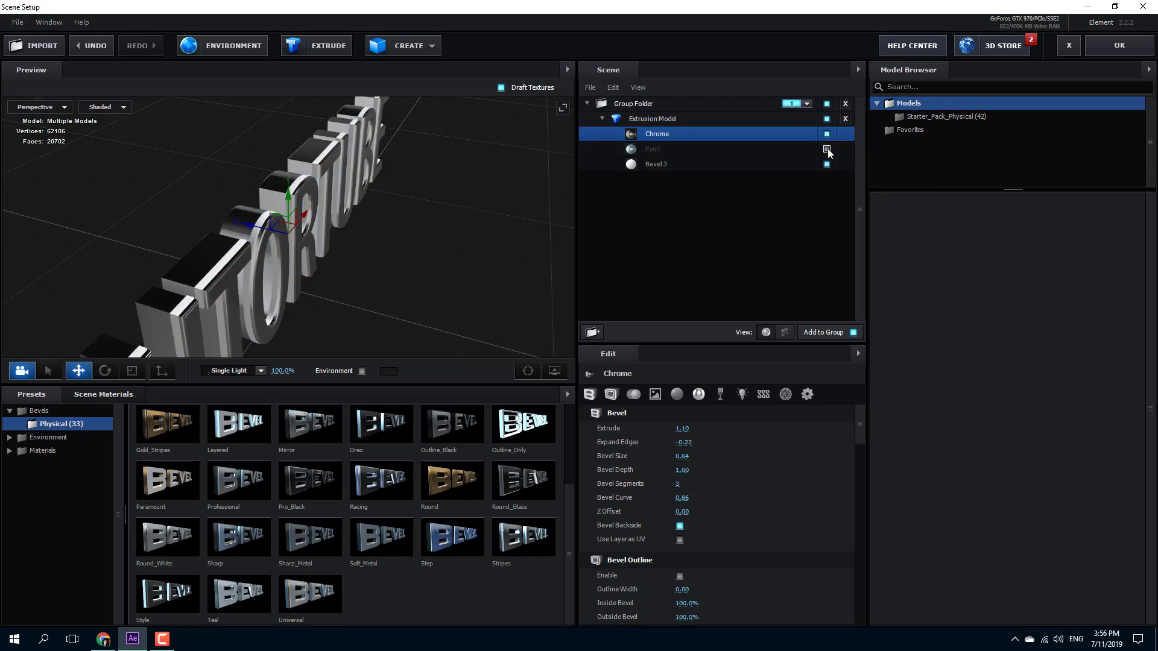
click(827, 149)
click(831, 164)
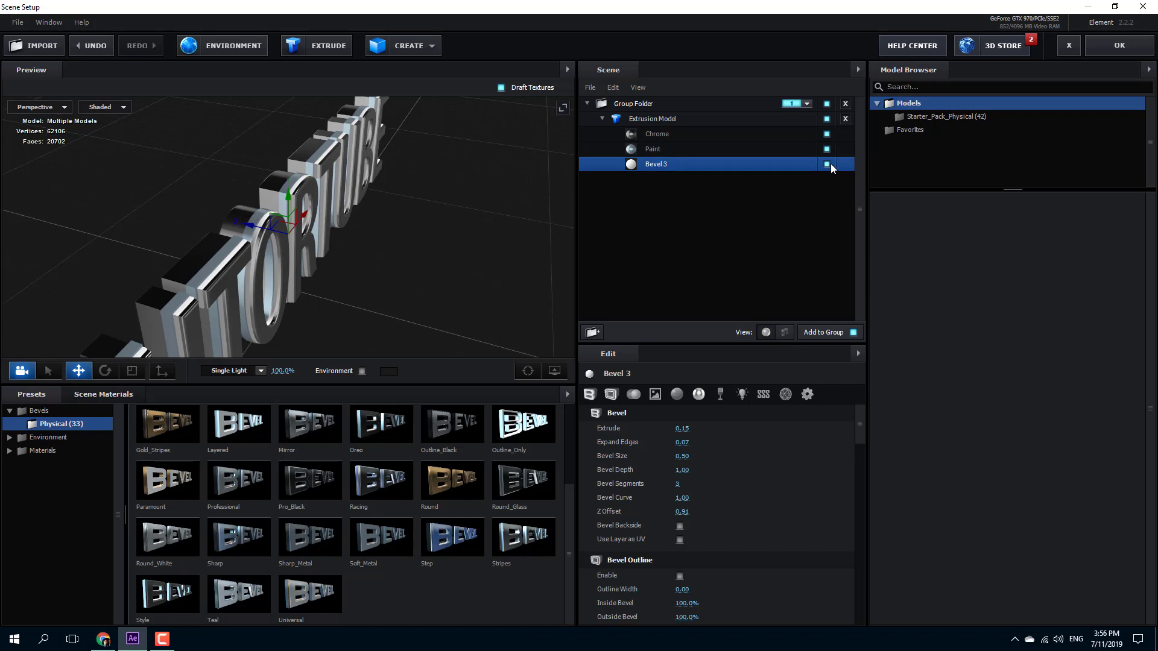
click(826, 164)
click(827, 164)
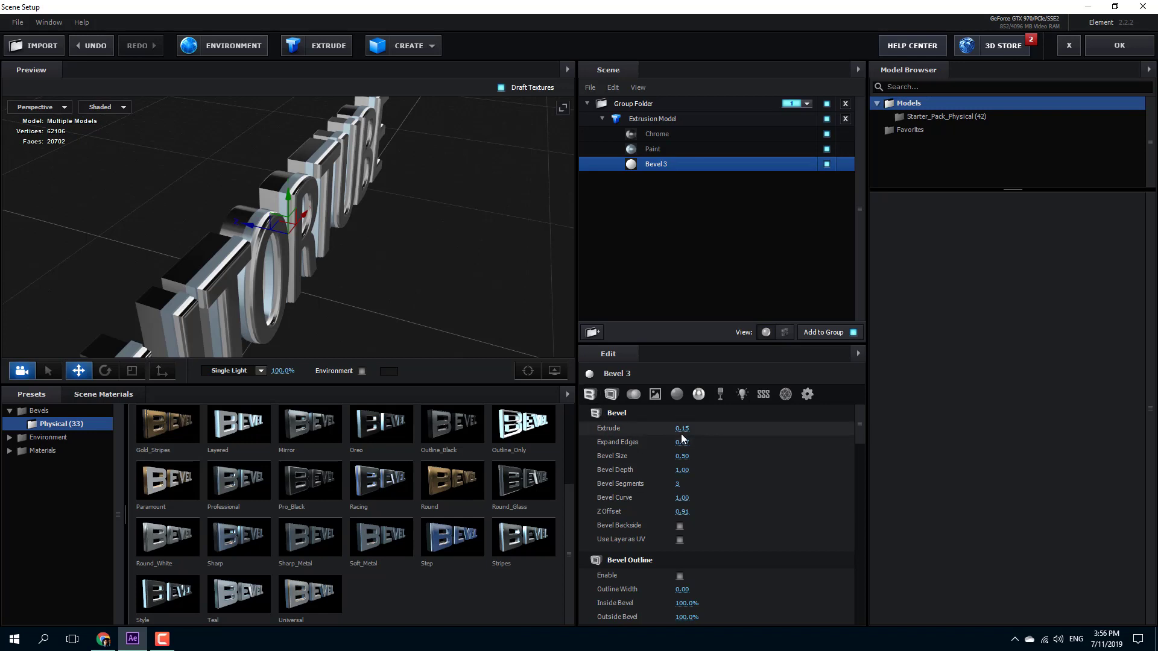
Step: Raise the Bevel 3 layer's Extrude to about 0.59 and increase its Bevel Depth
drag(682, 429, 711, 439)
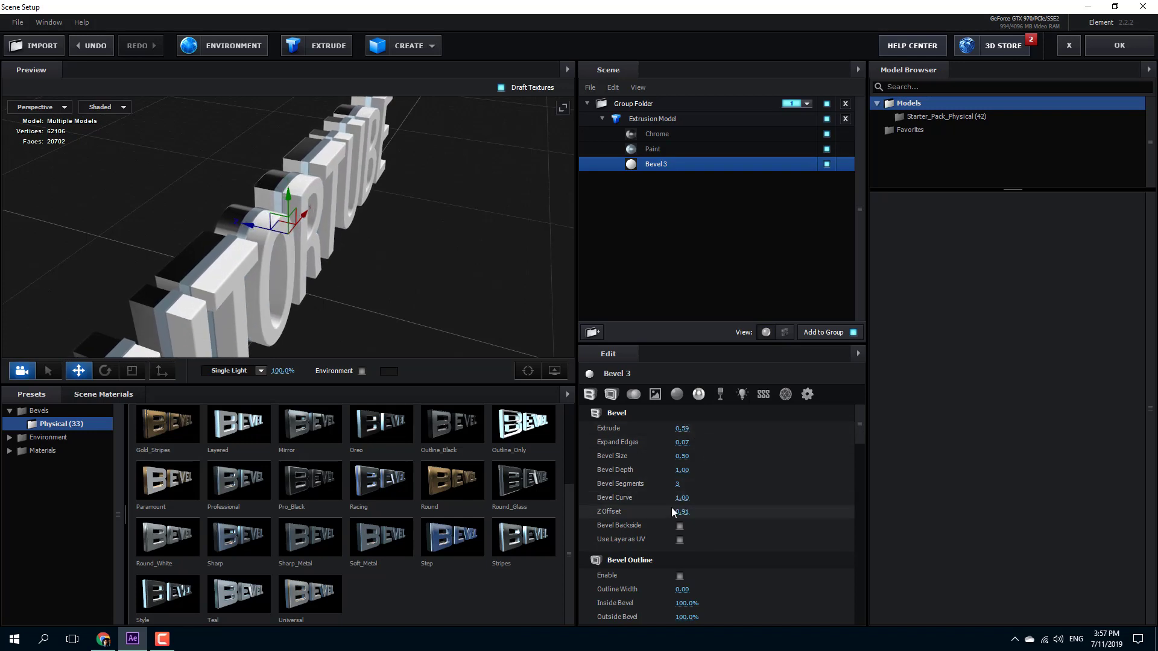
drag(692, 472, 721, 463)
drag(338, 305, 398, 289)
Step: Set Bevel 3's Outline Width to 1.56 and look over its texture, reflectivity and refraction settings
scroll(696, 529, down, 4)
scroll(685, 523, down, 1)
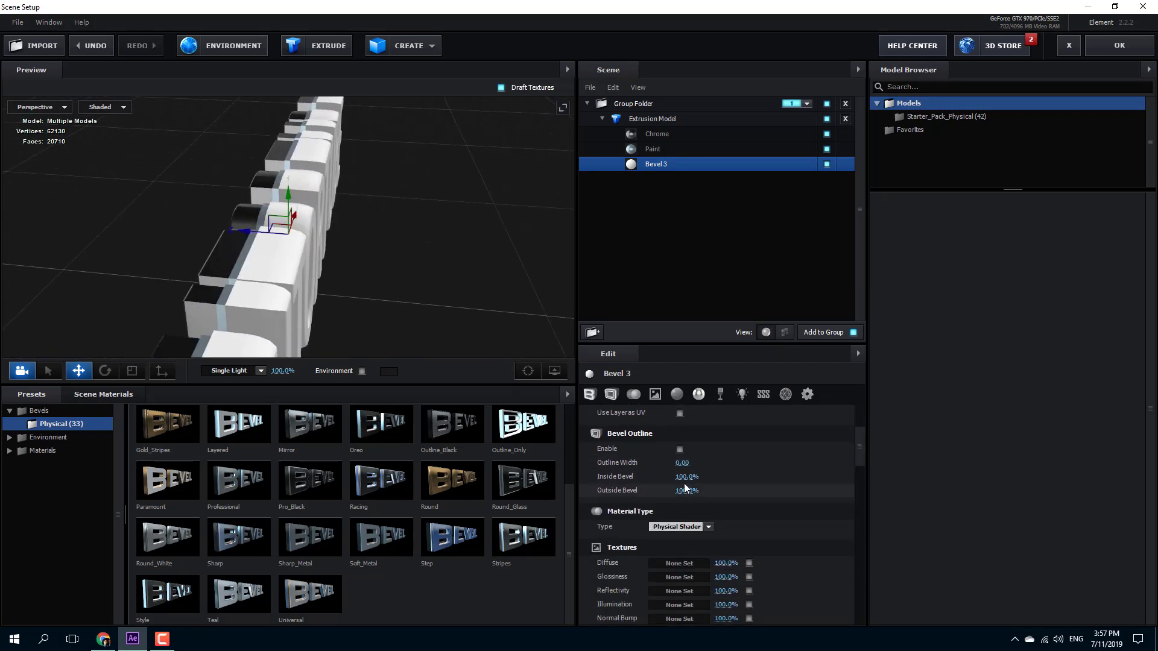
drag(697, 464, 729, 486)
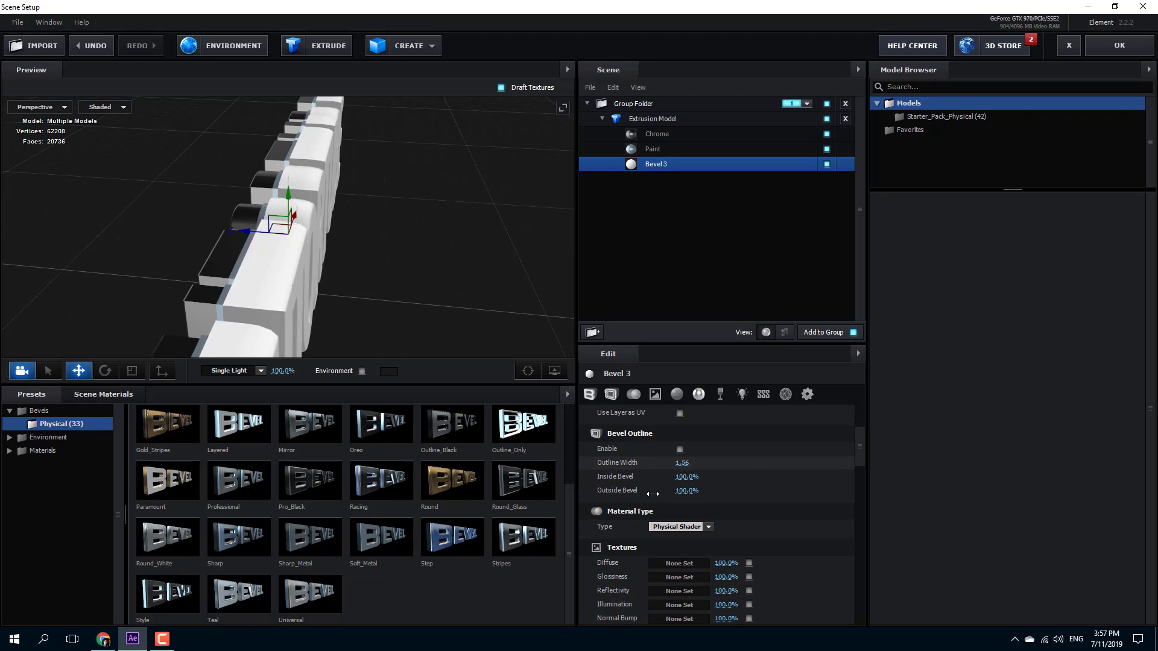
scroll(699, 487, down, 3)
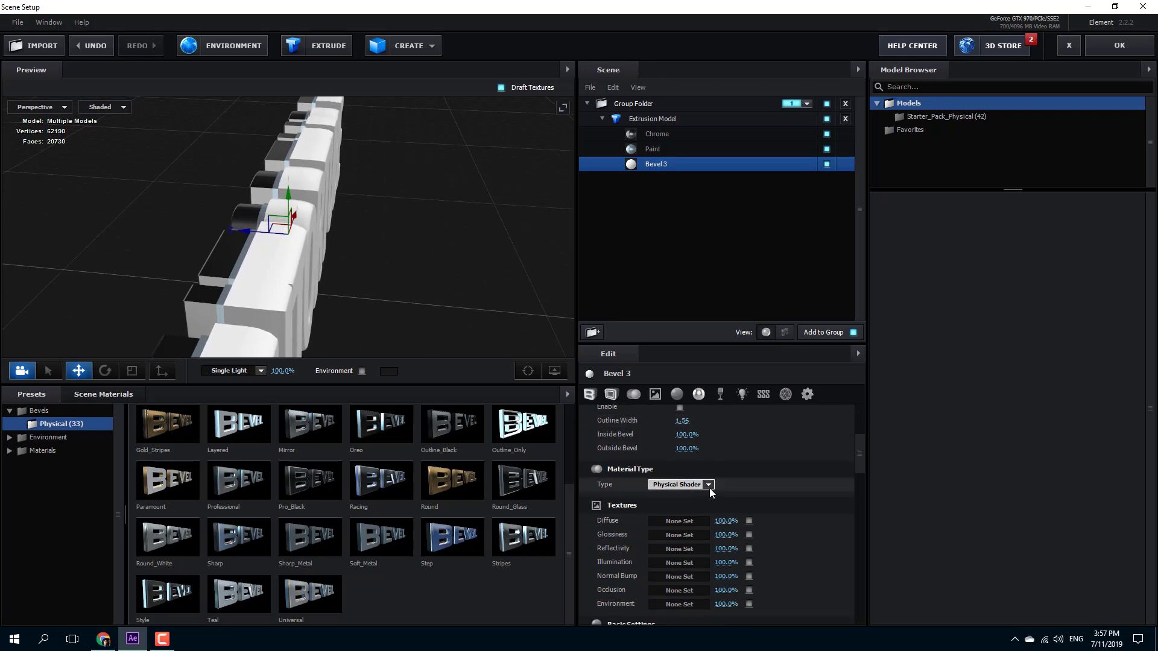
scroll(709, 488, down, 4)
scroll(711, 490, down, 6)
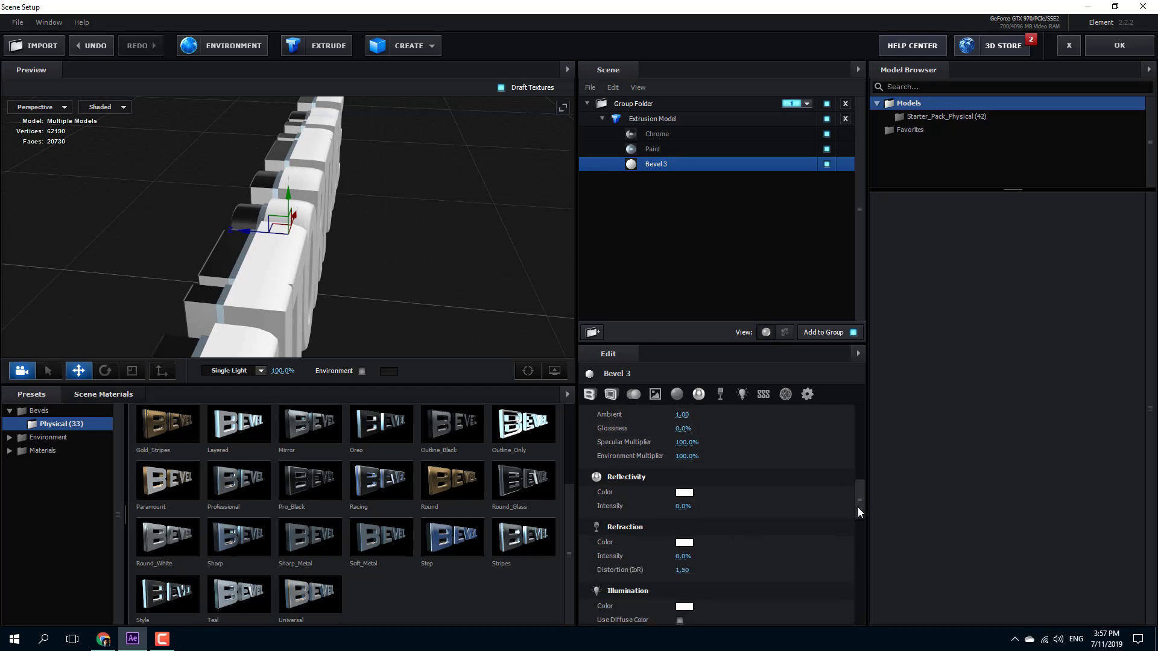
drag(860, 498, 852, 444)
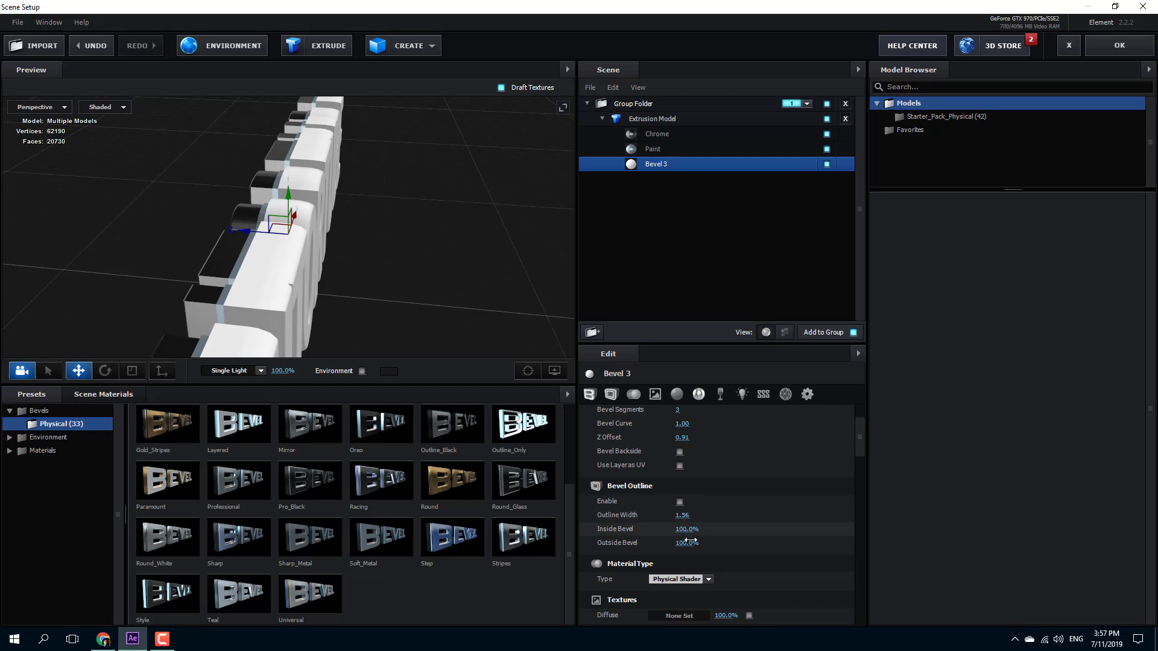
Step: Set Bevel 3's Outside Bevel to 150% and check the bevel on the extruded letters
drag(691, 541, 711, 545)
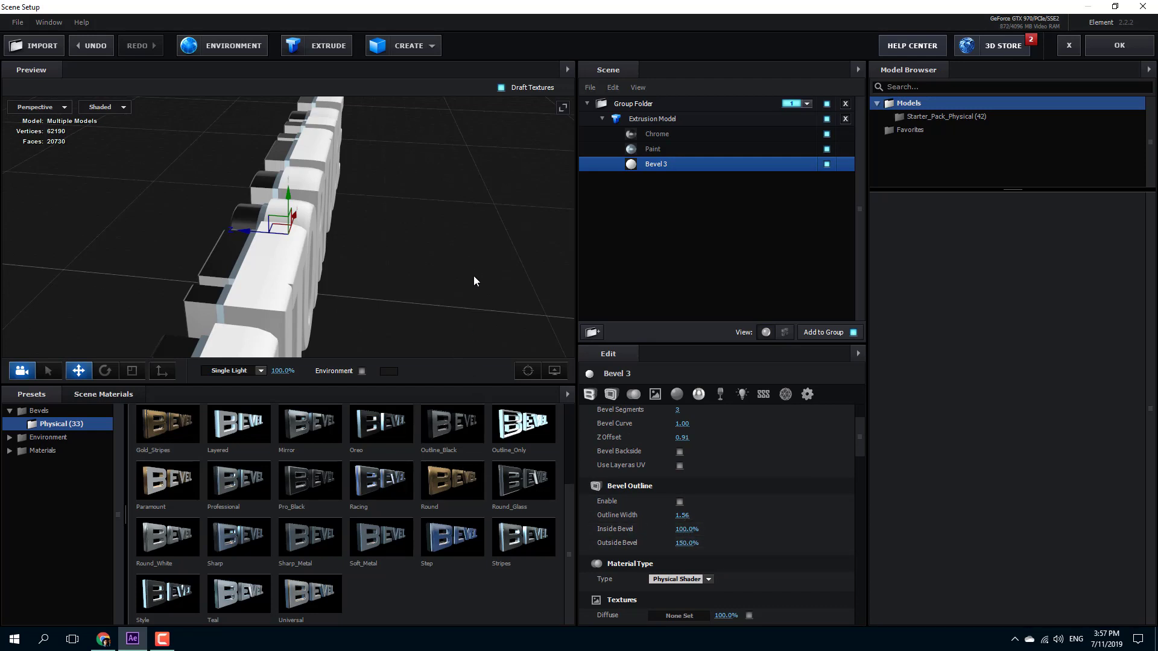
drag(473, 276, 337, 361)
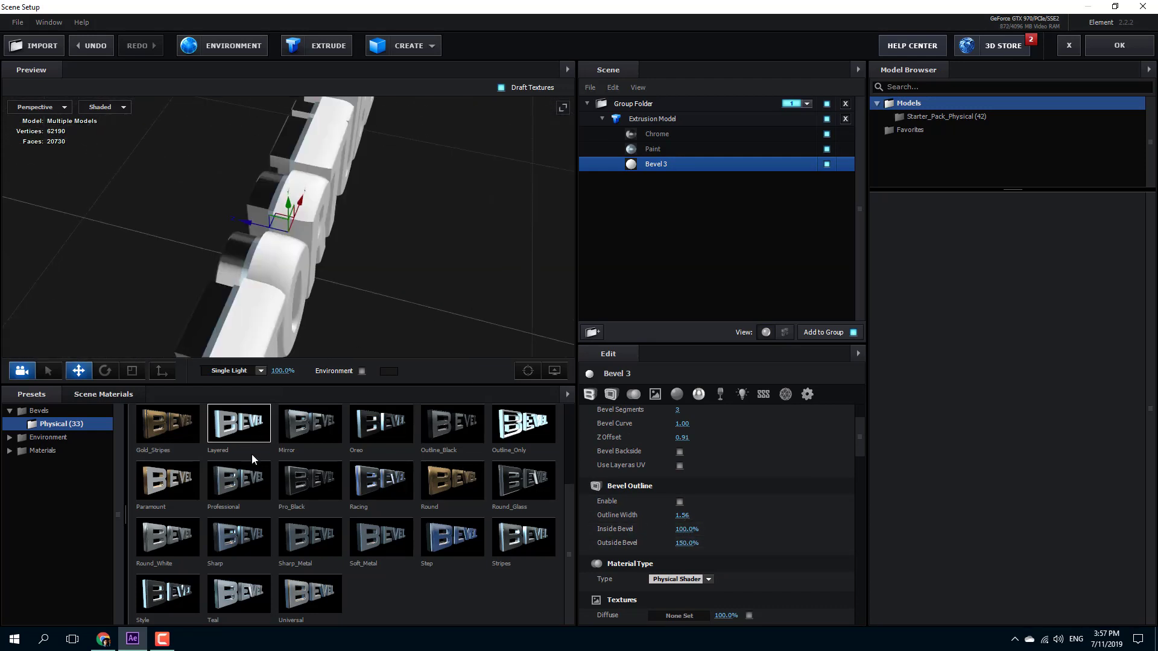
Step: Apply the Pro_Shaders Stone material marble_04 to the Bevel 3 layer and marble_09 to the Paint layer
click(67, 450)
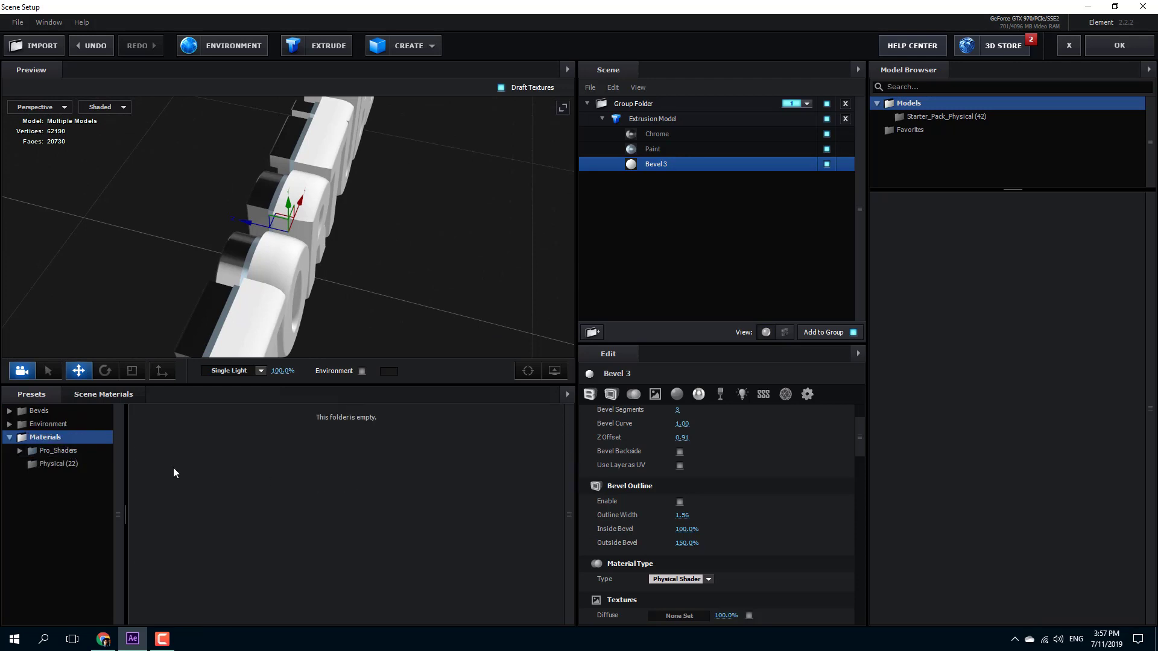
click(65, 451)
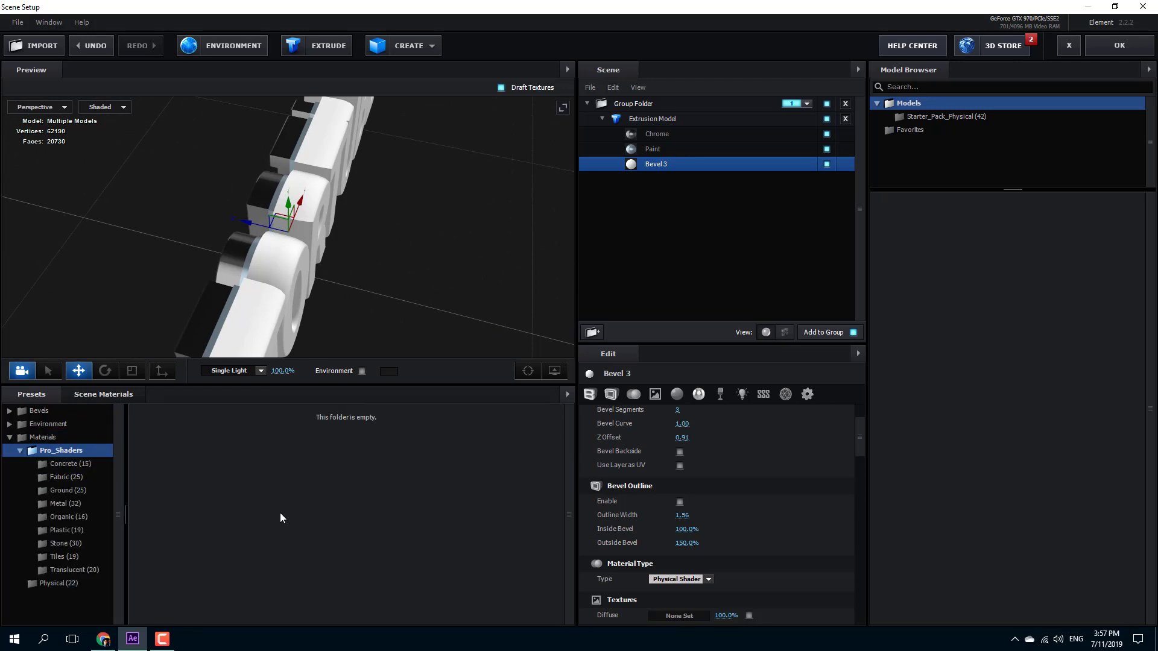
click(66, 544)
drag(467, 447, 276, 305)
drag(432, 309, 481, 361)
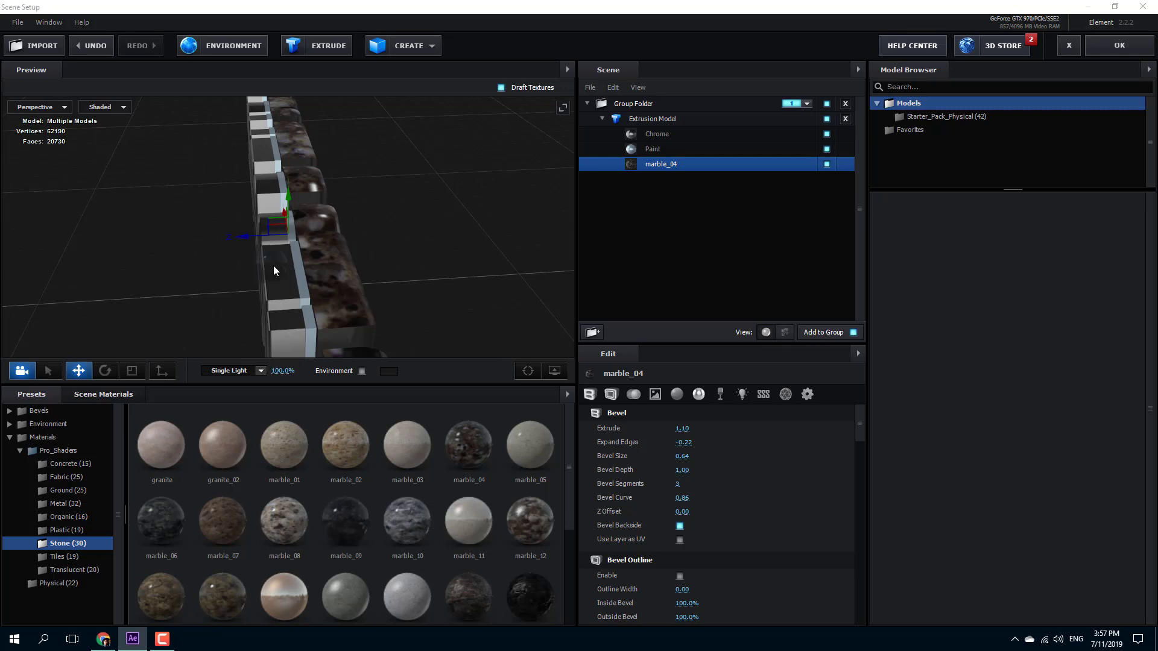
mouse_move(404, 292)
mouse_down()
mouse_move(405, 271)
mouse_move(421, 278)
mouse_move(434, 326)
mouse_up()
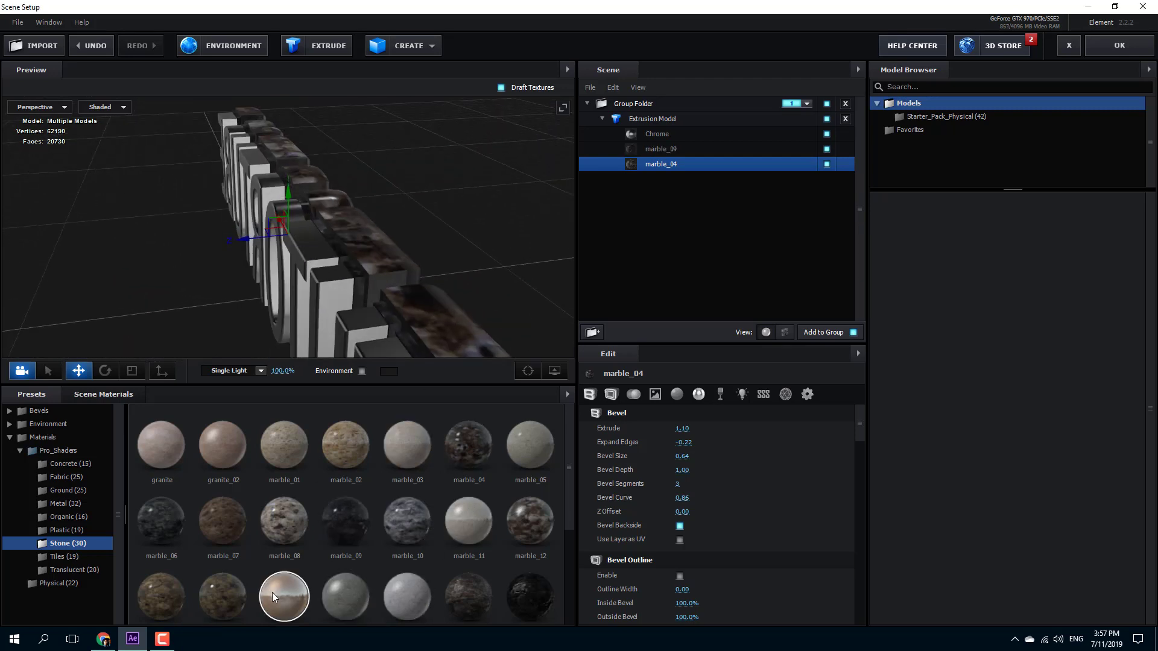
Step: Try other Stone materials such as marble_05 on the Chrome layer and settle on marble_11
drag(273, 592, 321, 310)
drag(374, 250, 455, 303)
drag(527, 445, 425, 234)
drag(412, 312, 385, 411)
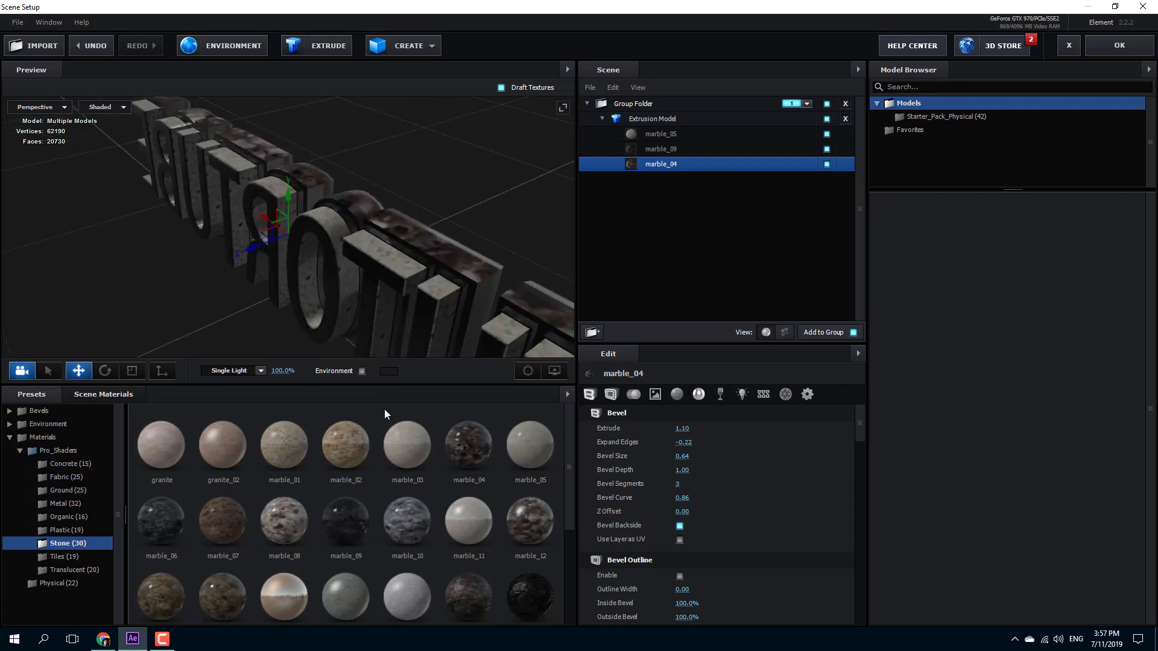
drag(475, 536, 301, 269)
Step: Try the Stone material marble_11 and the Tiles material tile_01 on the layer that carries marble_04
scroll(374, 273, up, 5)
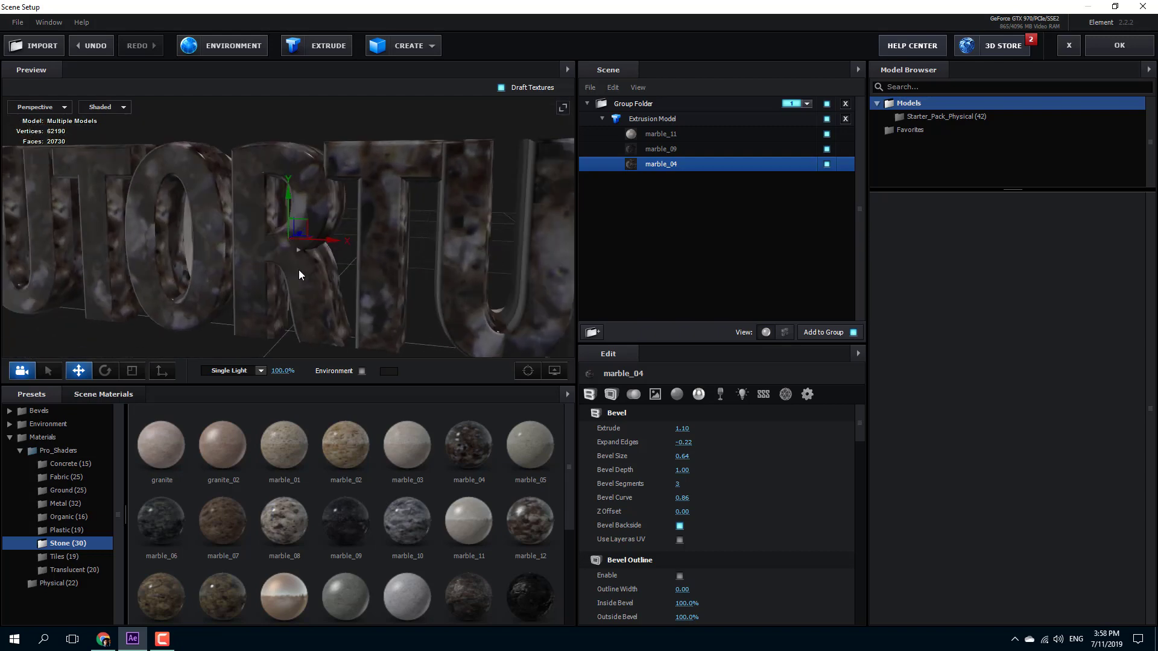
scroll(299, 274, down, 3)
scroll(300, 275, down, 2)
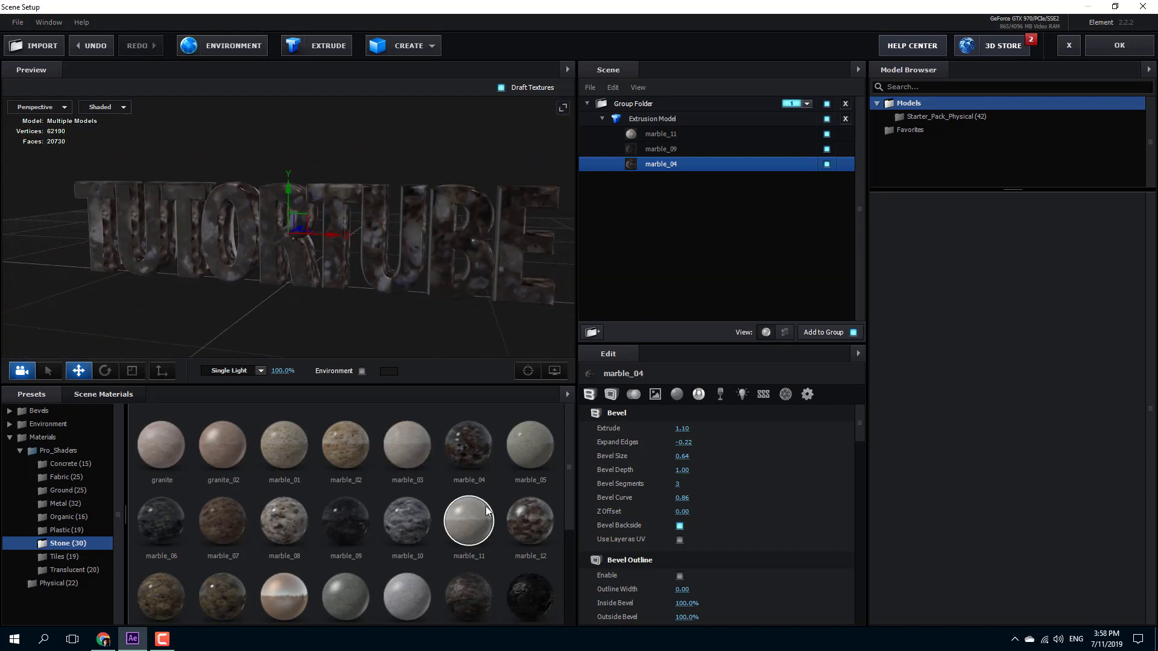
drag(458, 501, 439, 269)
drag(421, 352, 409, 303)
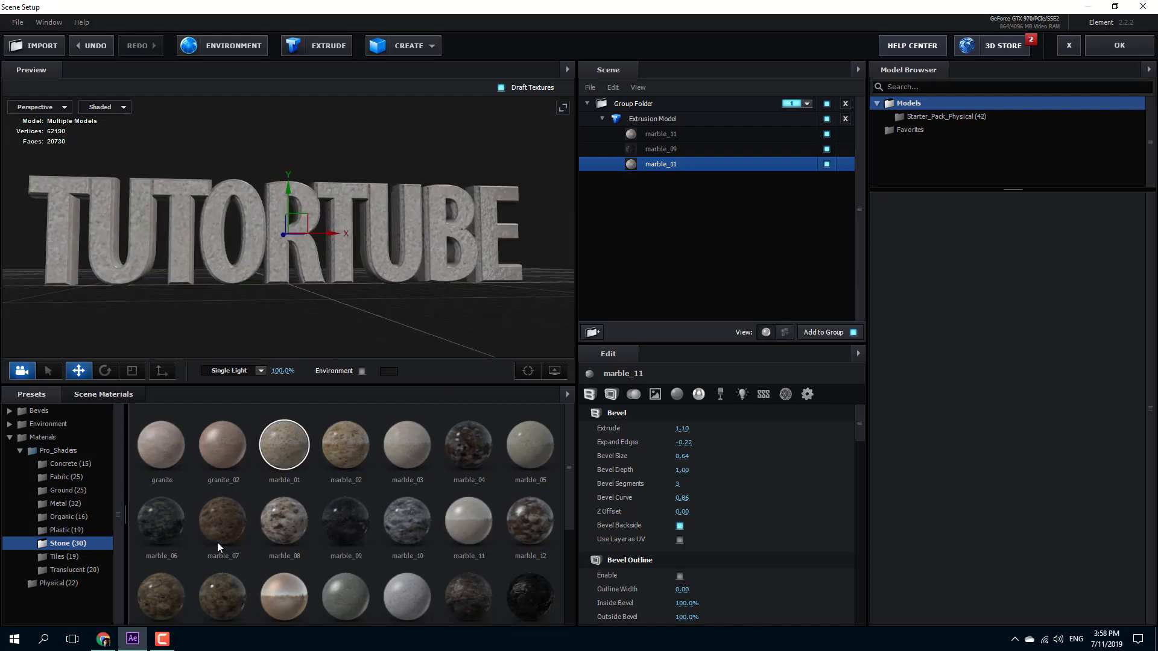
click(68, 556)
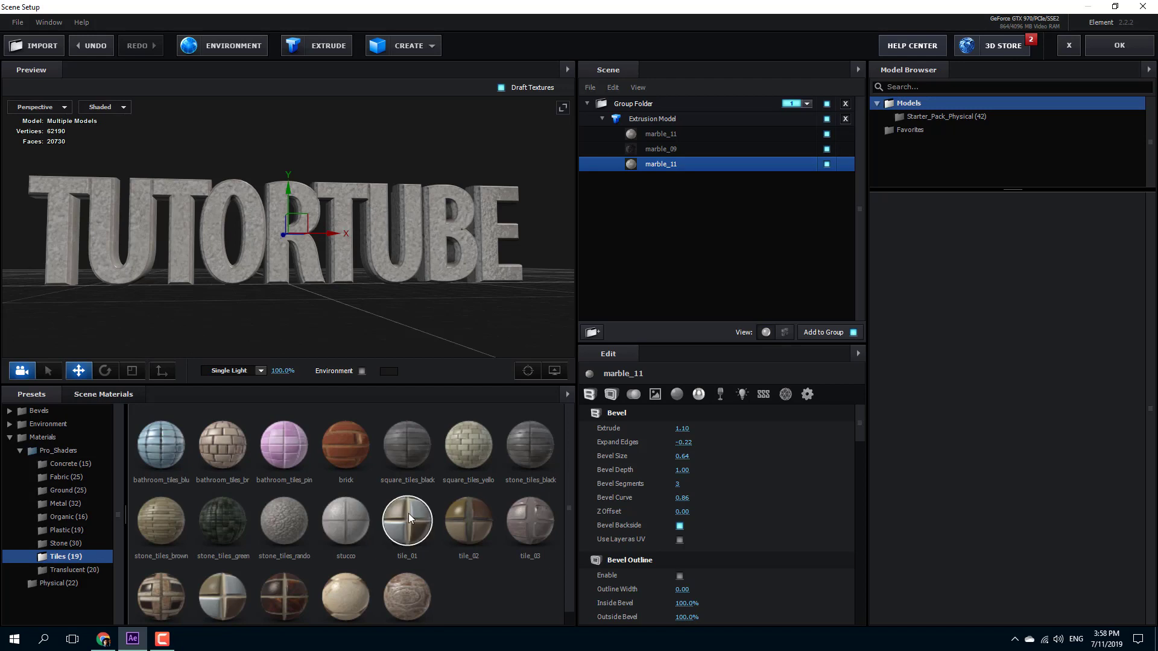
drag(409, 518, 393, 281)
drag(372, 324, 253, 338)
Step: Replace tile_01 with the Metal material brushed_metal and accept the scene setup
click(67, 503)
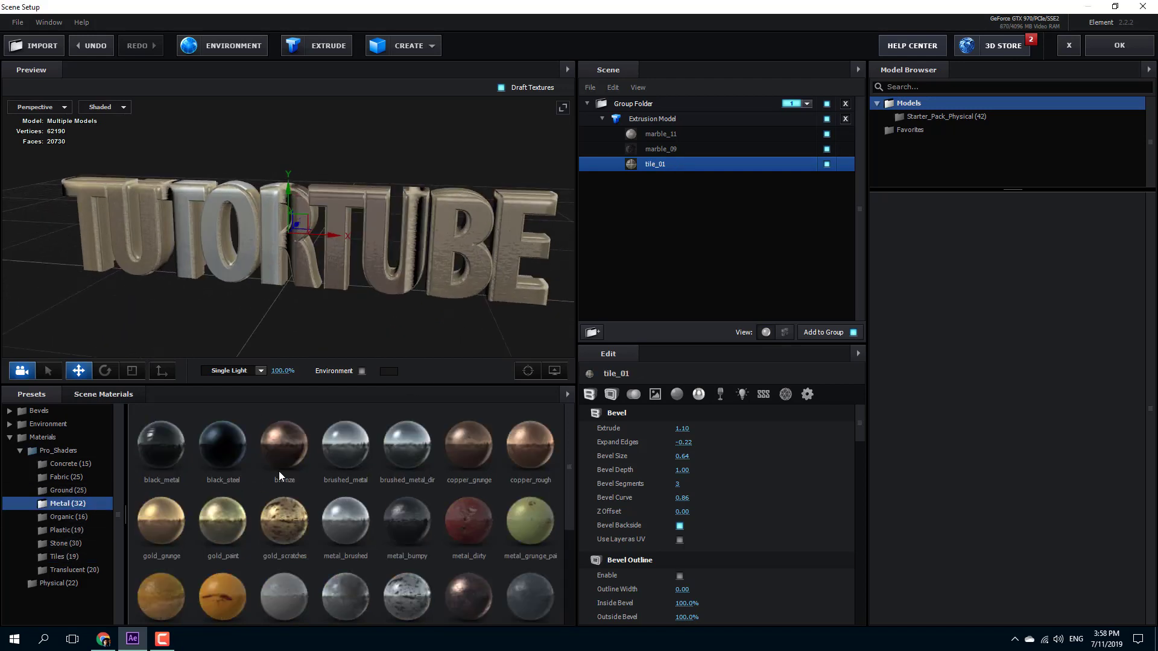
mouse_move(349, 276)
mouse_down()
mouse_move(345, 313)
mouse_move(388, 296)
mouse_move(345, 292)
mouse_up()
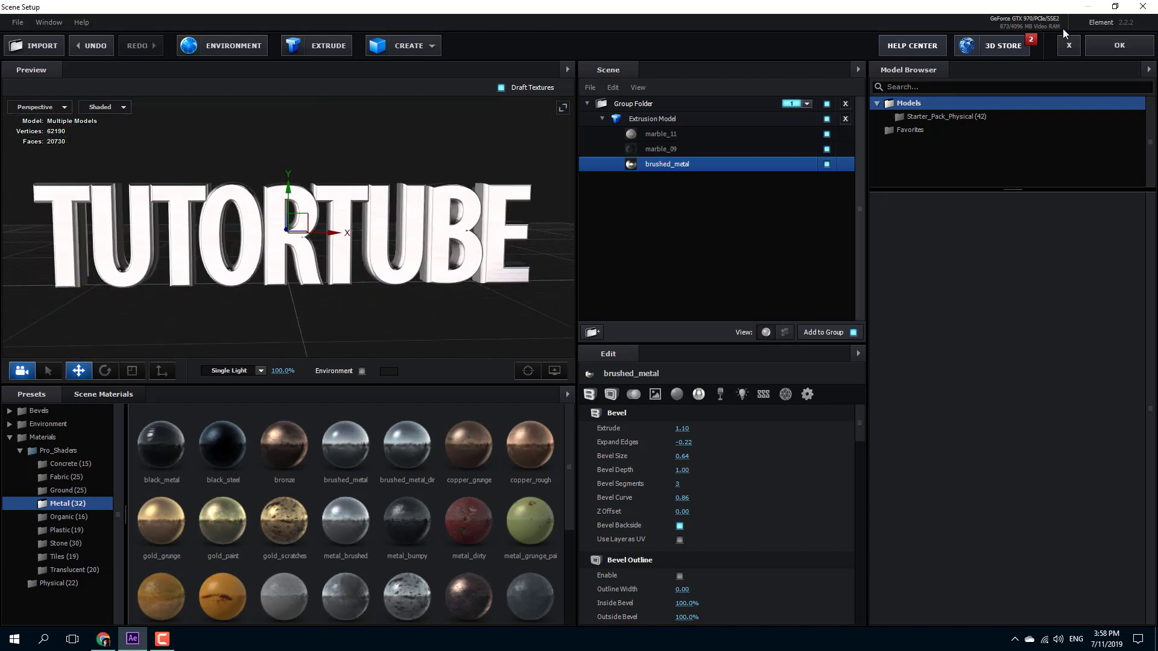
click(1103, 49)
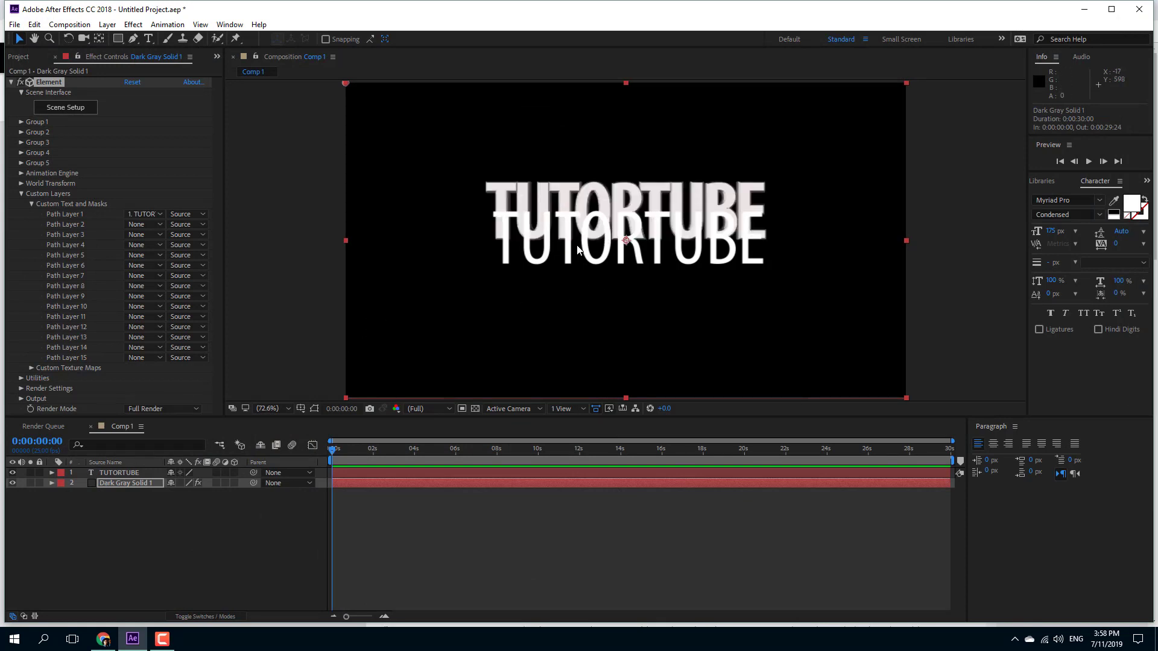
Step: Hide the flat TUTORTUBE text layer in Comp 1 and clear the layer selection
click(12, 474)
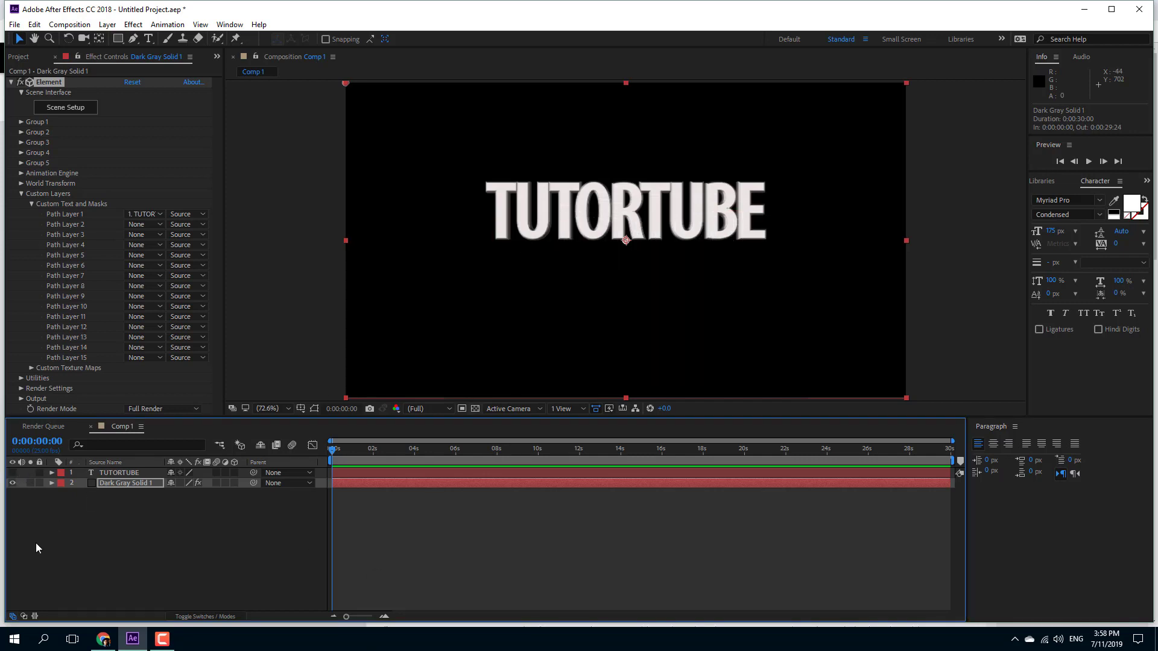
click(114, 474)
click(162, 520)
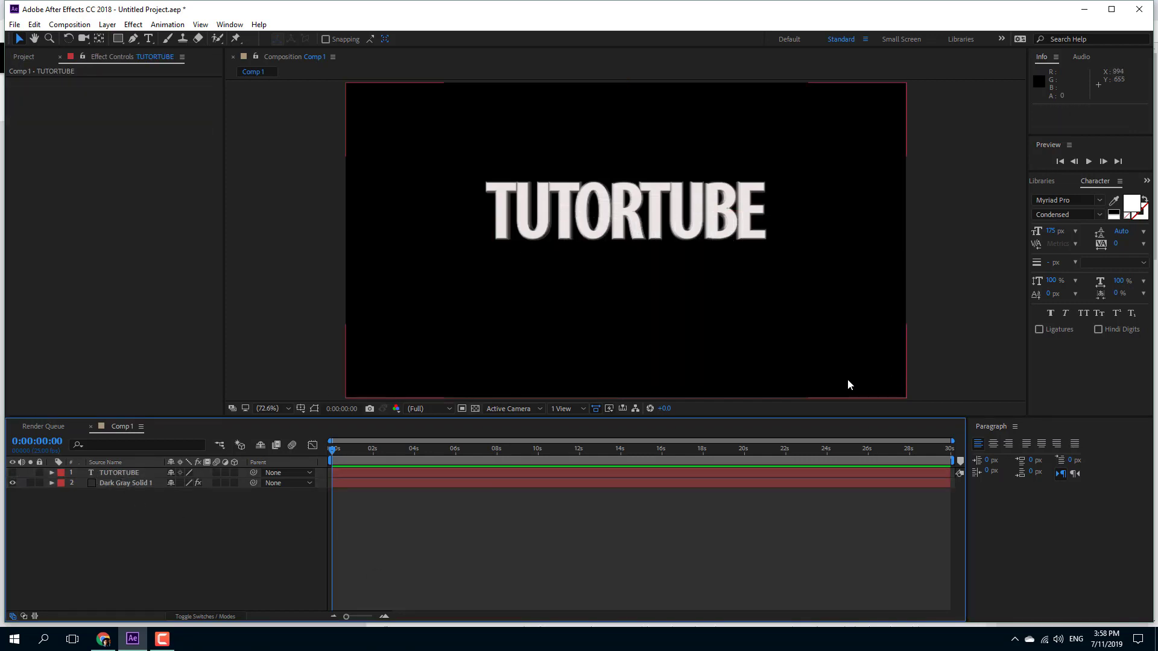